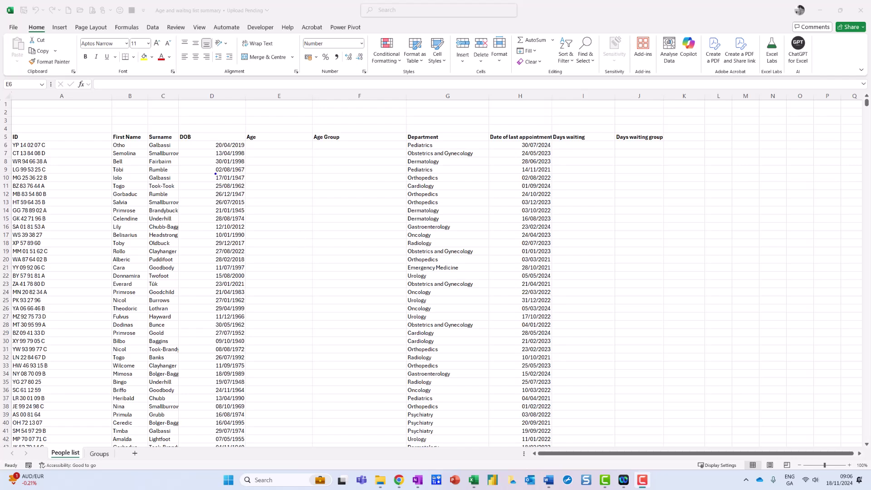
# - Annotate the names, birth dates, Department entries and appointment dates on the People list
pyautogui.moveTo(215, 174)
pyautogui.mouseDown()
pyautogui.moveTo(112, 200)
pyautogui.moveTo(231, 179)
pyautogui.moveTo(217, 172)
pyautogui.mouseUp()
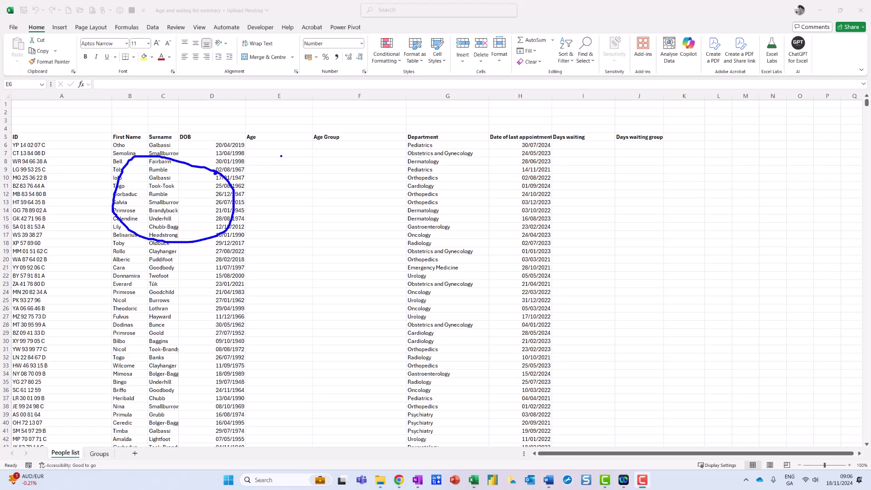
pyautogui.moveTo(452, 176)
pyautogui.mouseDown()
pyautogui.moveTo(466, 243)
pyautogui.moveTo(434, 166)
pyautogui.mouseUp()
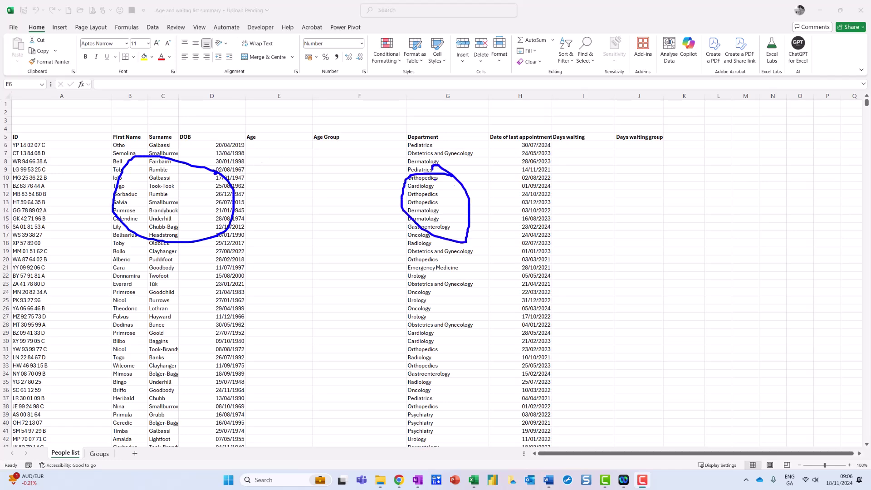
pyautogui.moveTo(544, 185)
pyautogui.mouseDown()
pyautogui.moveTo(518, 217)
pyautogui.moveTo(544, 183)
pyautogui.mouseUp()
pyautogui.press('Escape')
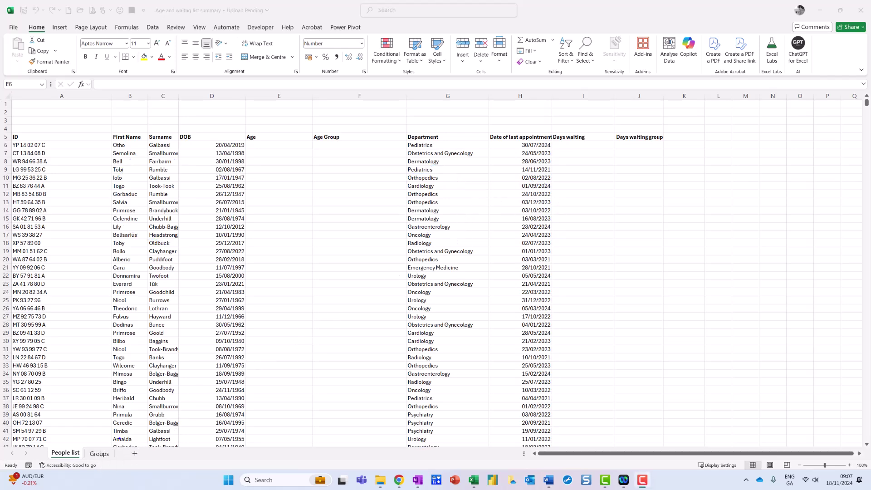
# - Point out the Groups sheet and switch to it to show the lookup tables
pyautogui.moveTo(120, 436)
pyautogui.mouseDown()
pyautogui.moveTo(78, 480)
pyautogui.moveTo(49, 403)
pyautogui.mouseUp()
pyautogui.press('Escape')
pyautogui.click(100, 453)
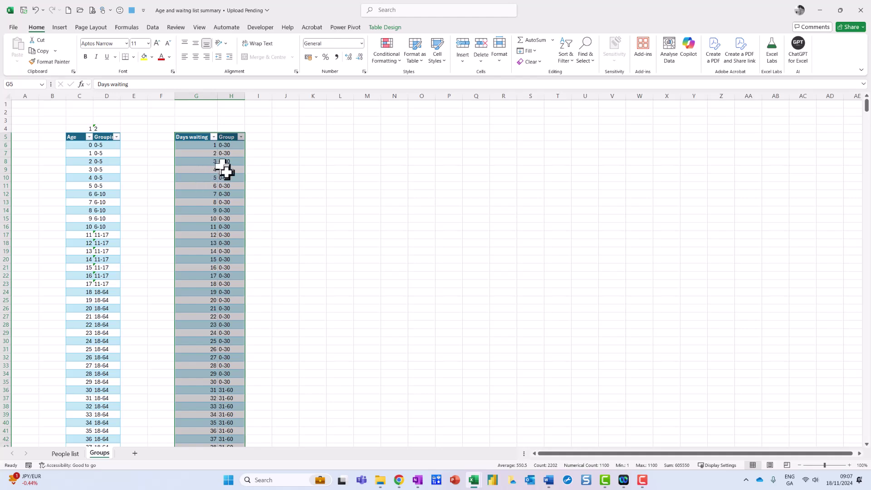
# - On People list, enter =DATEDIF(D6,TODAY(),"y") in E6 so the first age shows 5
pyautogui.click(68, 456)
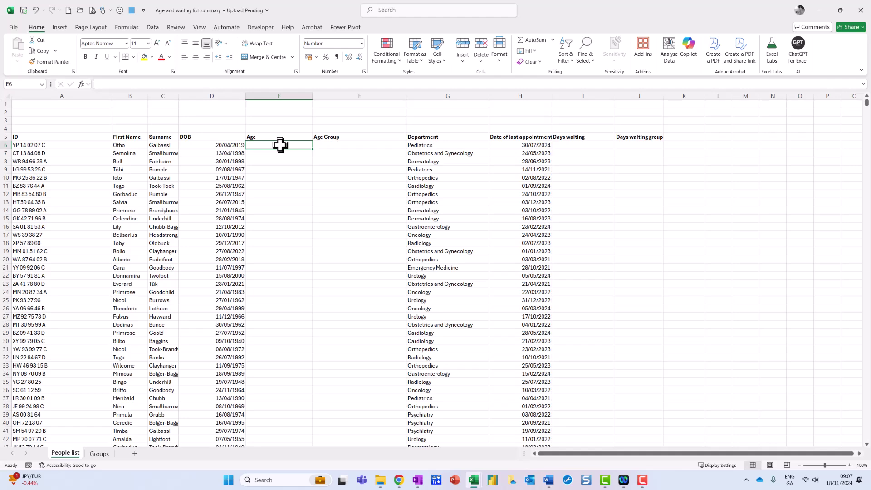
pyautogui.write('=da')
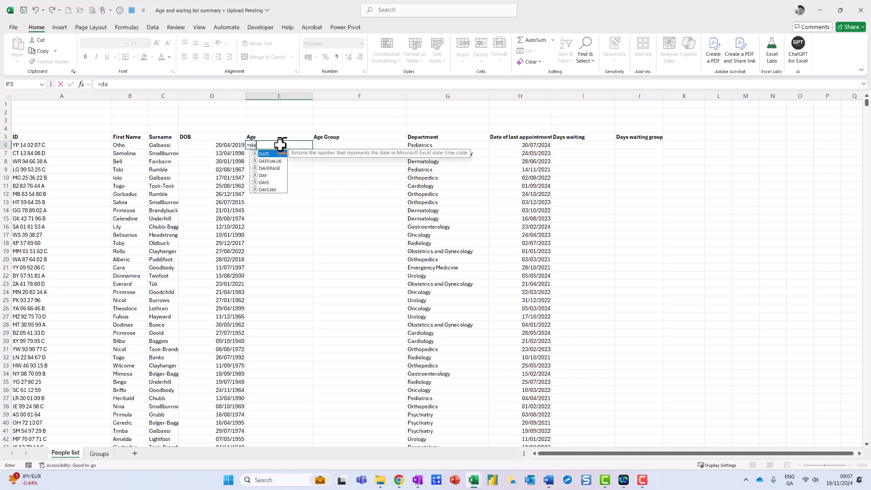
pyautogui.write('te')
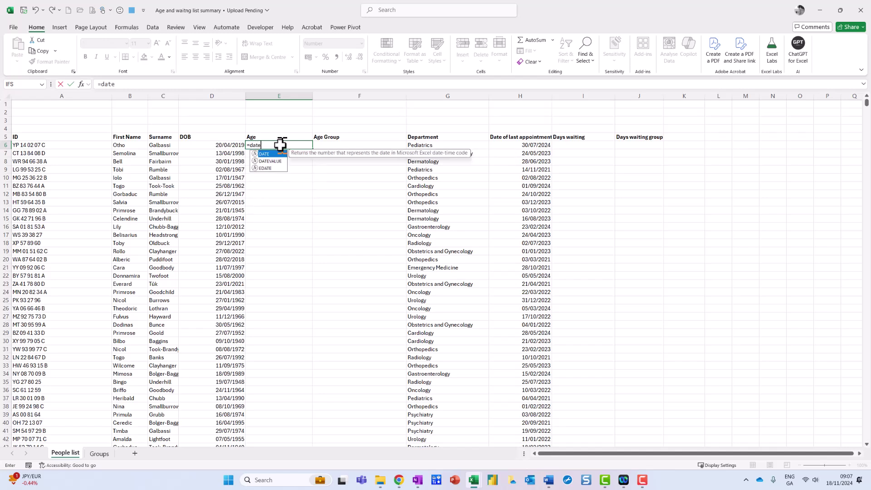
pyautogui.write('dif')
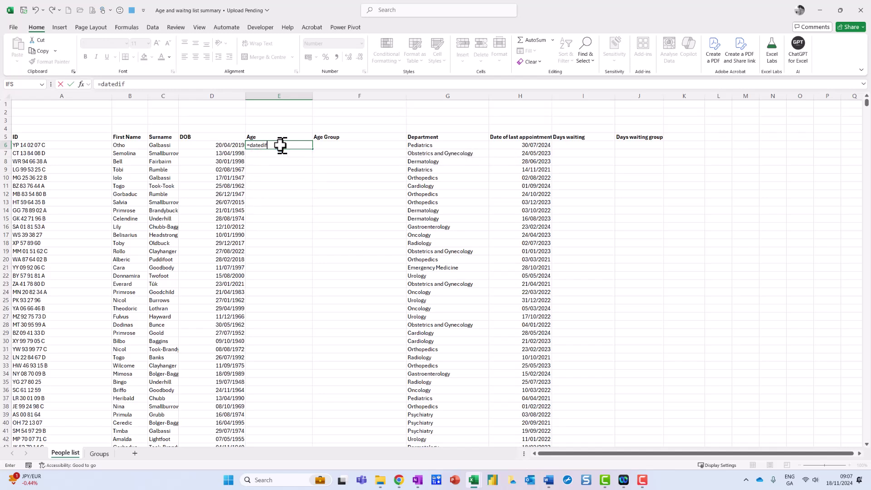
pyautogui.write('(')
pyautogui.click(232, 145)
pyautogui.write(',')
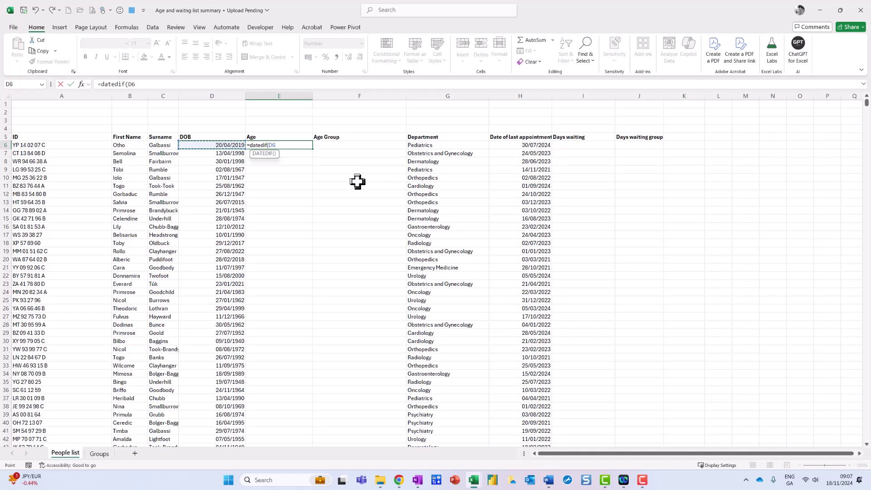
pyautogui.write('today(),"y")')
pyautogui.press('Return')
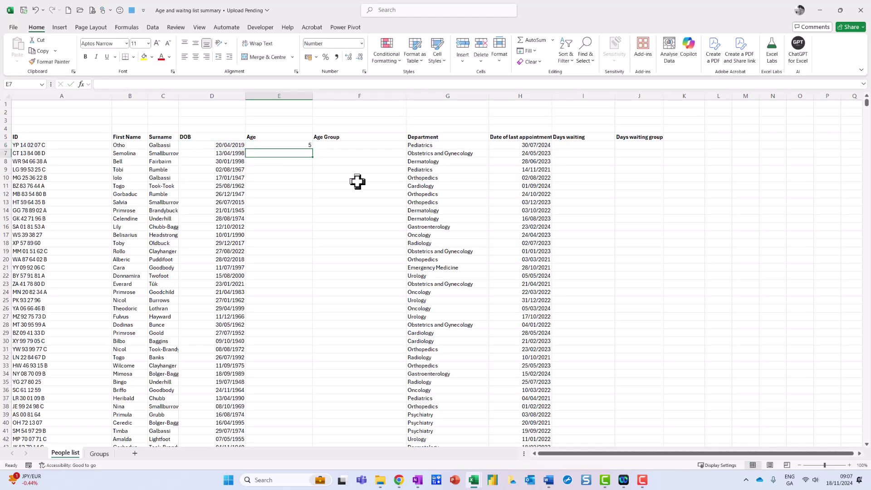
pyautogui.click(307, 146)
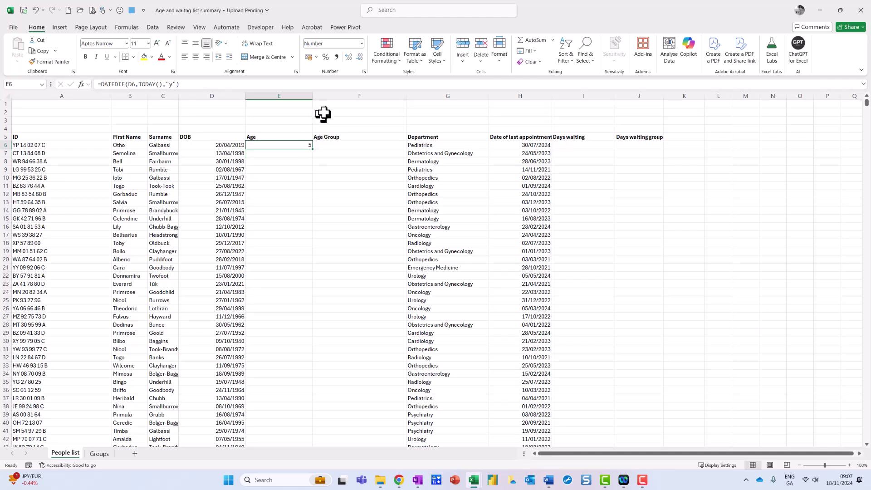
# - Widen column E and copy the E6 DATEDIF age formula down the whole list
pyautogui.doubleClick(312, 96)
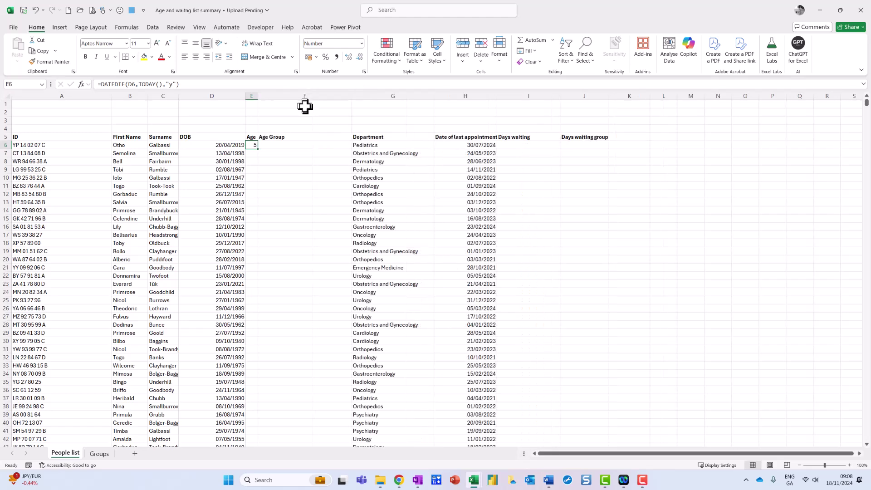
pyautogui.moveTo(258, 100); pyautogui.dragTo(312, 103)
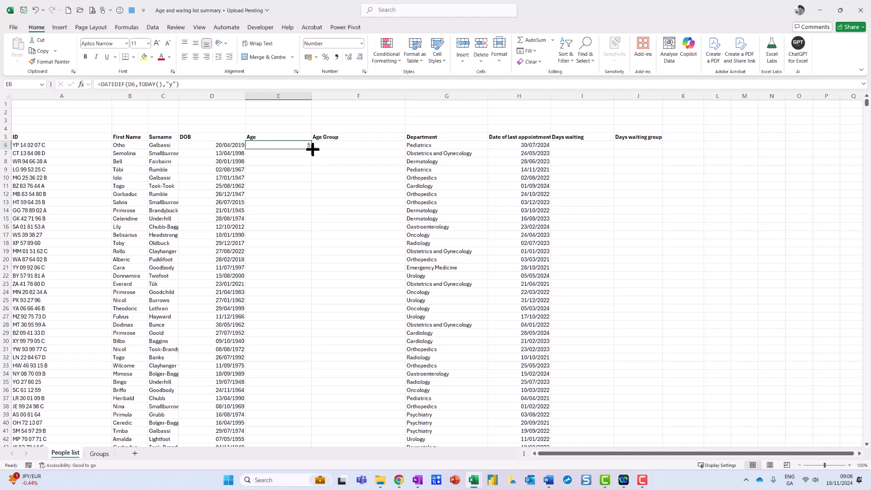
pyautogui.doubleClick(312, 149)
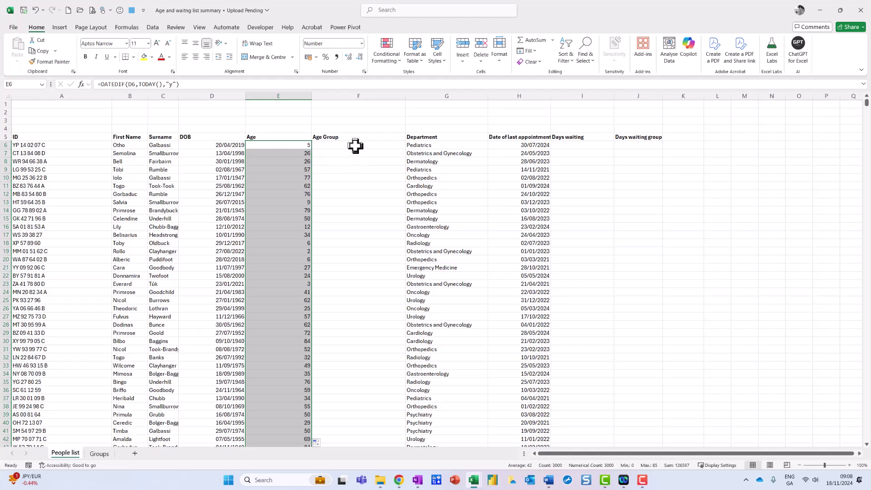
pyautogui.click(355, 145)
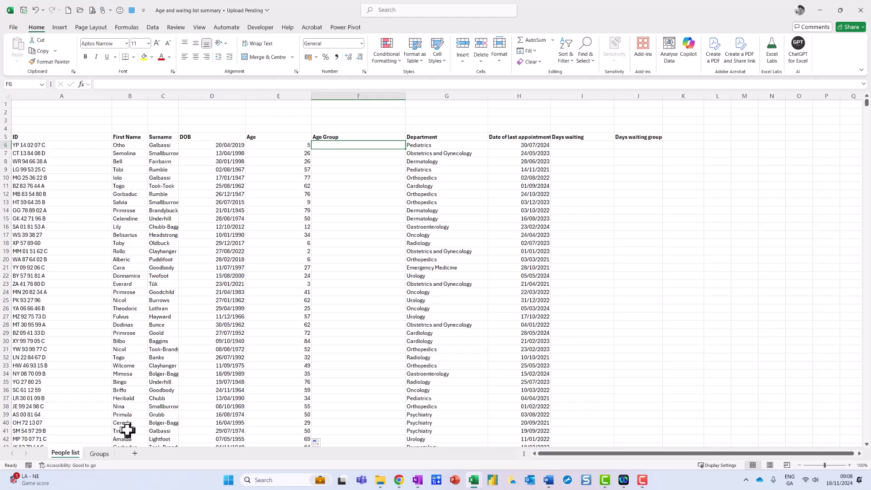
# - Check the lookup tables on the Groups sheet, then return to People list
pyautogui.moveTo(120, 434)
pyautogui.mouseDown()
pyautogui.moveTo(80, 444)
pyautogui.moveTo(109, 470)
pyautogui.moveTo(122, 430)
pyautogui.mouseUp()
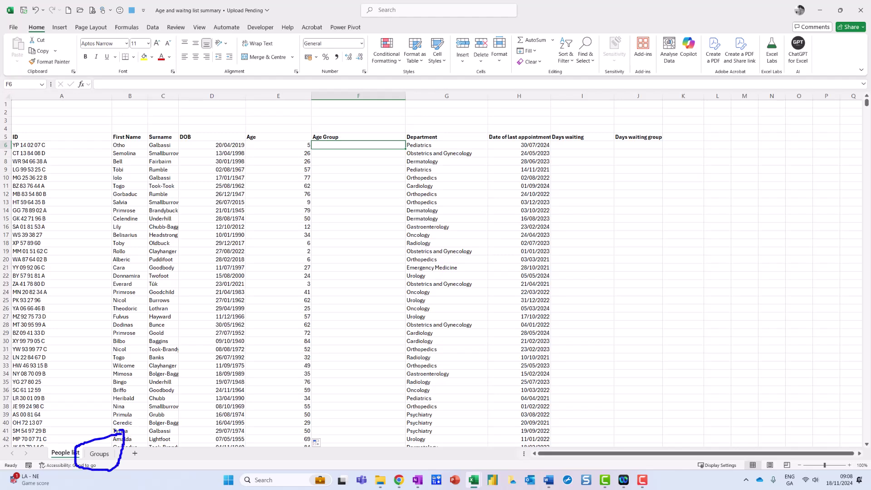
pyautogui.click(99, 454)
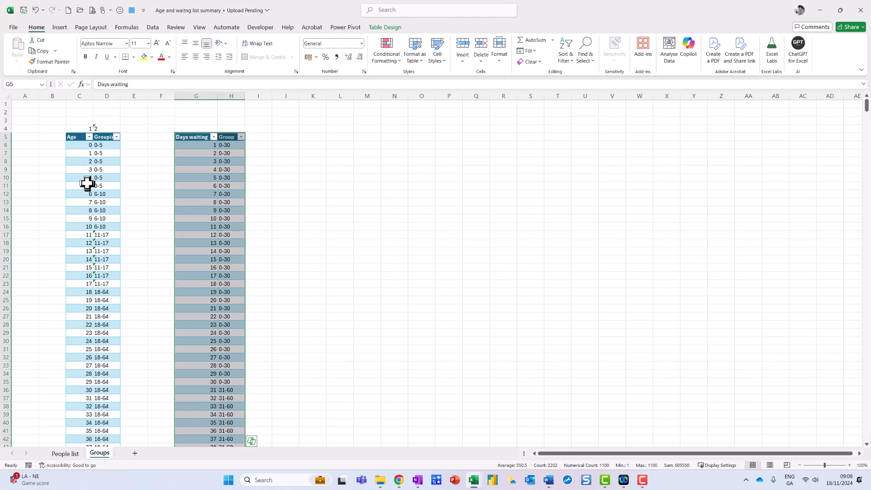
pyautogui.click(67, 454)
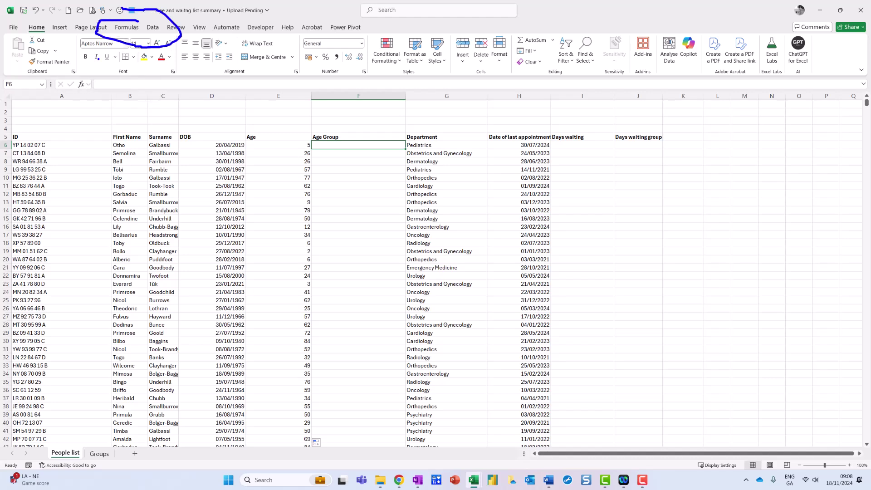
# - Bring up the Lookup & Reference function list on the Formulas tab to find VLOOKUP
pyautogui.click(127, 28)
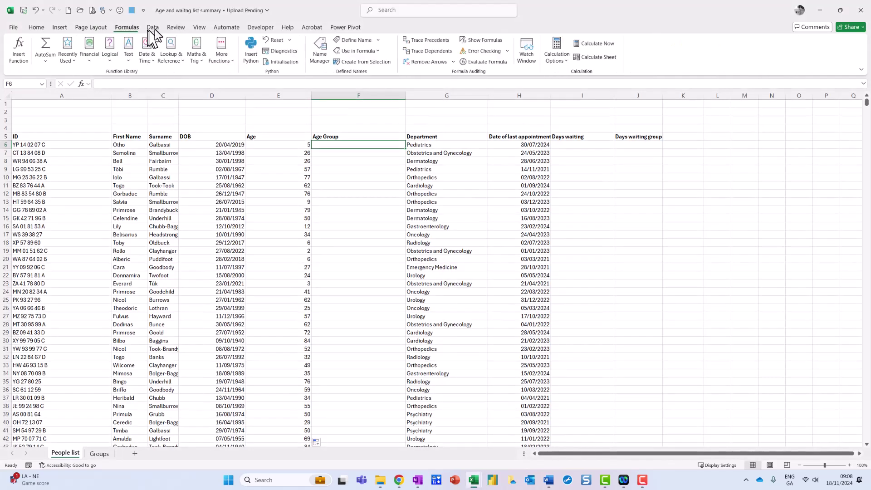
pyautogui.click(173, 66)
pyautogui.scroll(-5, 190, 204)
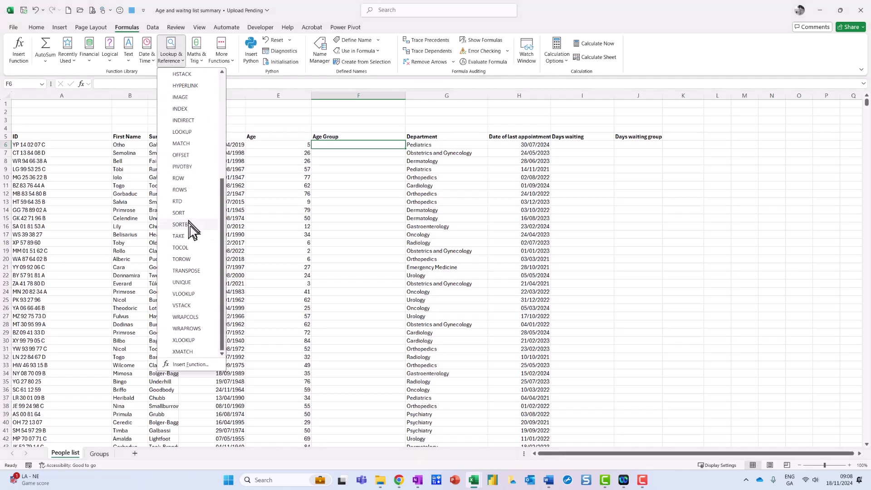
# - Build =VLOOKUP(E6,Groups!C:D,2,0) in F6 so the first Age Group reads 0-5
pyautogui.click(185, 293)
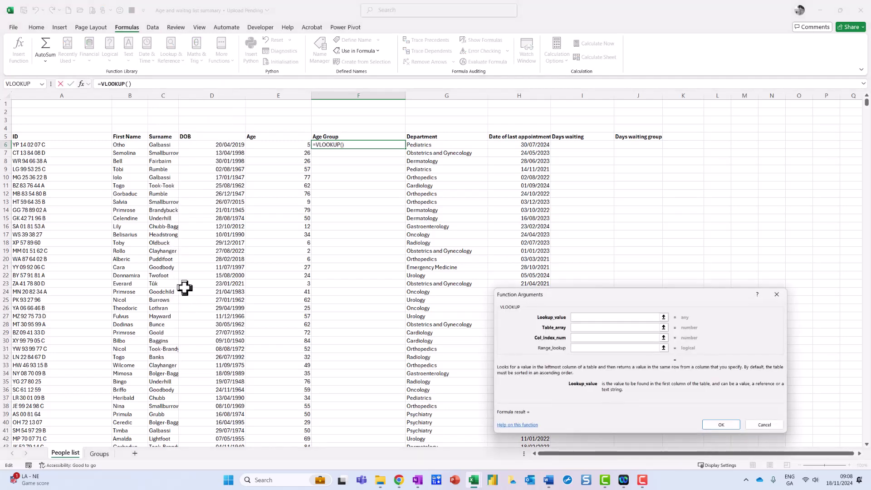
pyautogui.moveTo(613, 293); pyautogui.dragTo(304, 154)
pyautogui.click(292, 144)
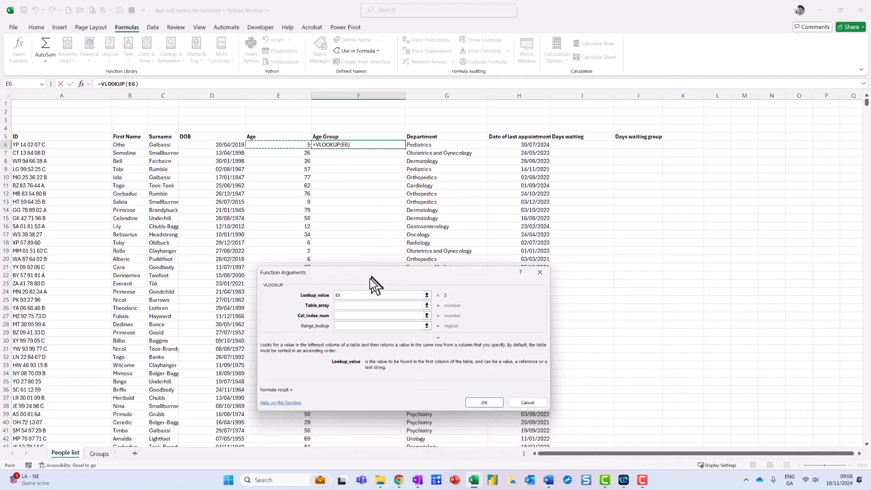
pyautogui.click(341, 305)
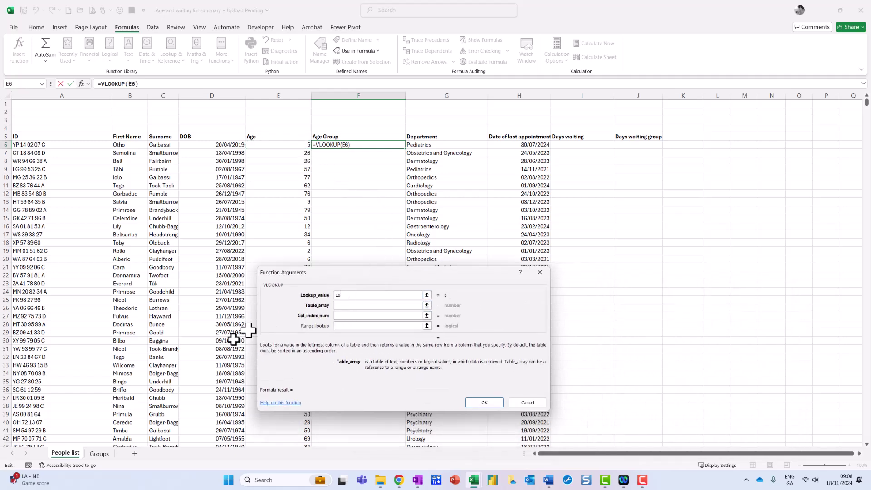
pyautogui.click(100, 453)
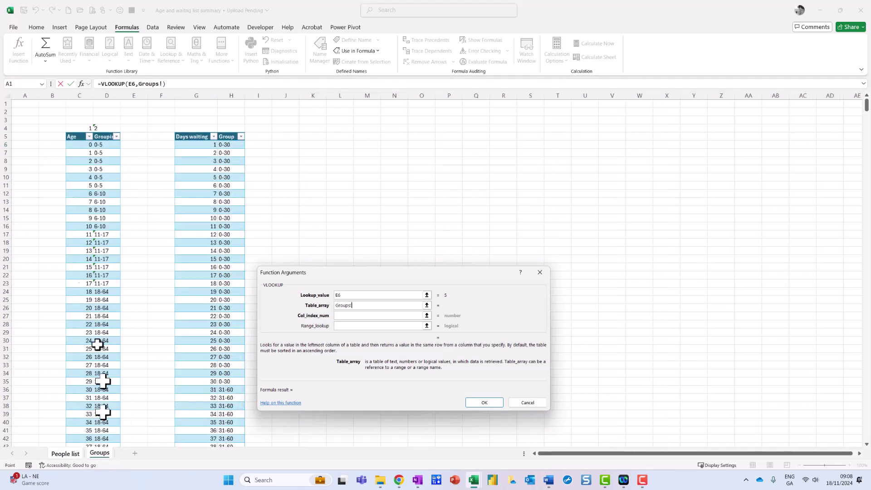
pyautogui.moveTo(80, 95); pyautogui.dragTo(102, 96)
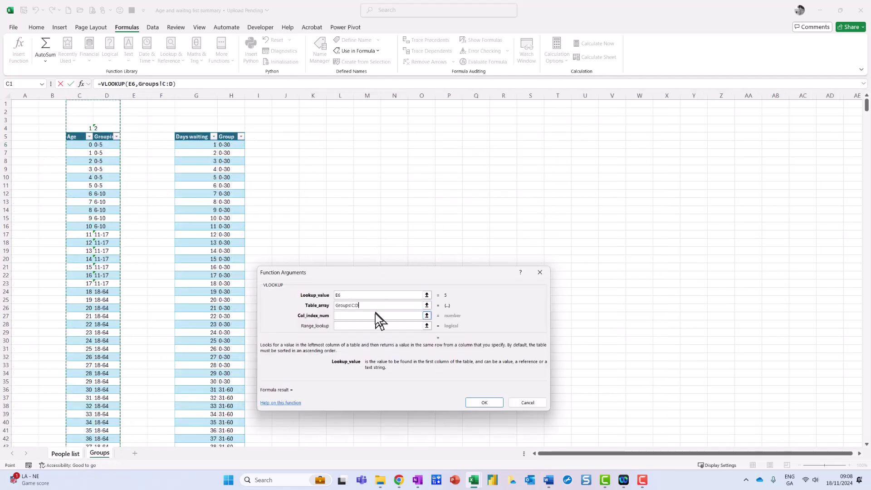
pyautogui.click(344, 316)
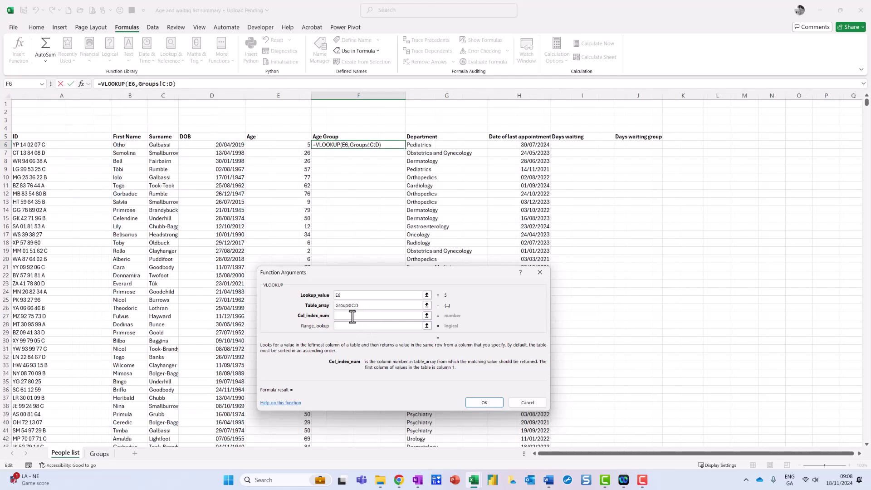
pyautogui.write('2')
pyautogui.press('Tab')
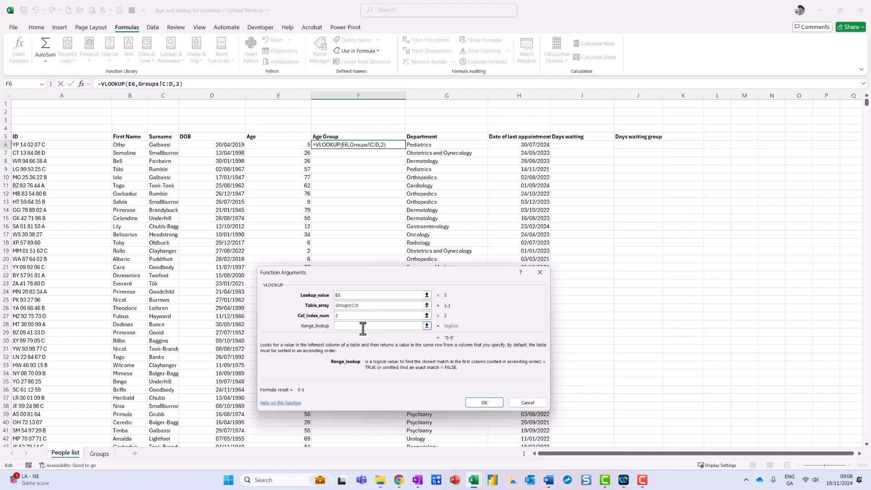
pyautogui.write('0')
pyautogui.click(489, 402)
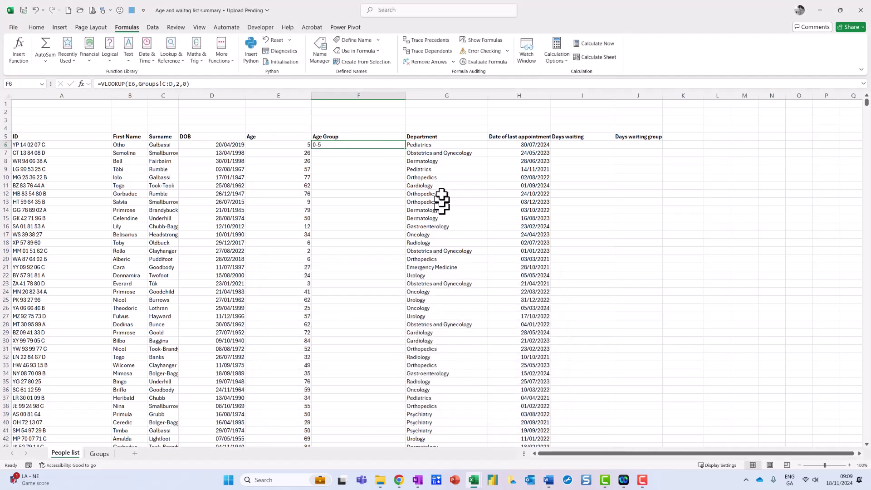
# - Copy the F6 age group VLOOKUP down the whole Age Group column
pyautogui.doubleClick(407, 148)
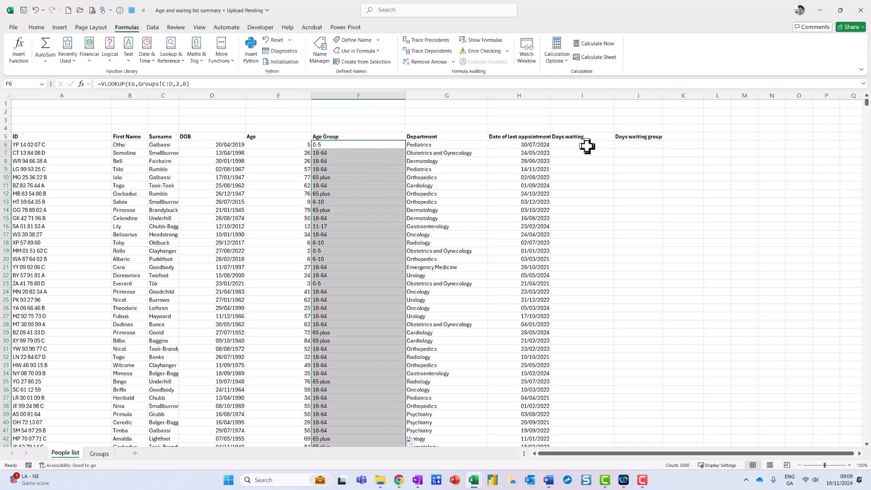
pyautogui.click(586, 146)
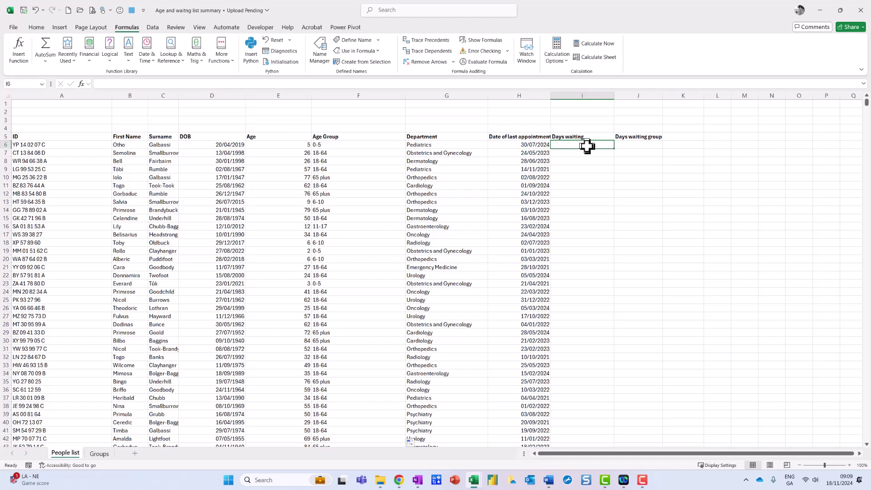
# - Enter =TODAY()-H6 in I6 for the first person's Days waiting
pyautogui.write('=today')
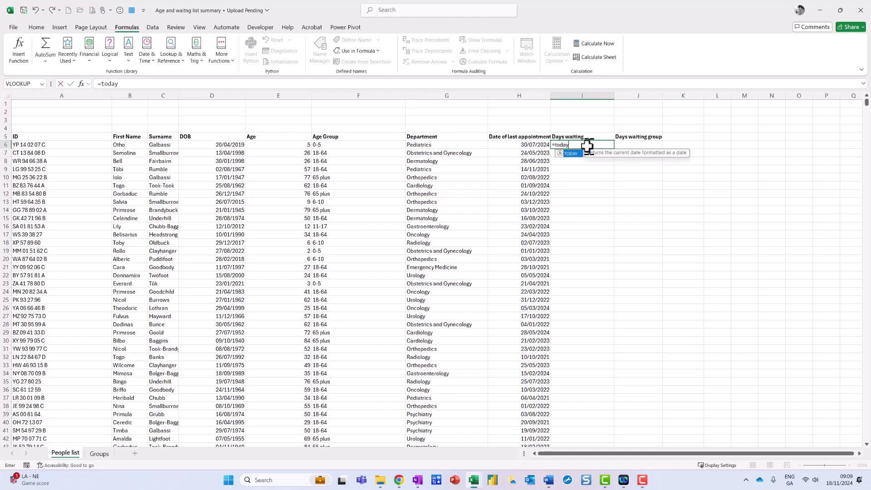
pyautogui.write('()')
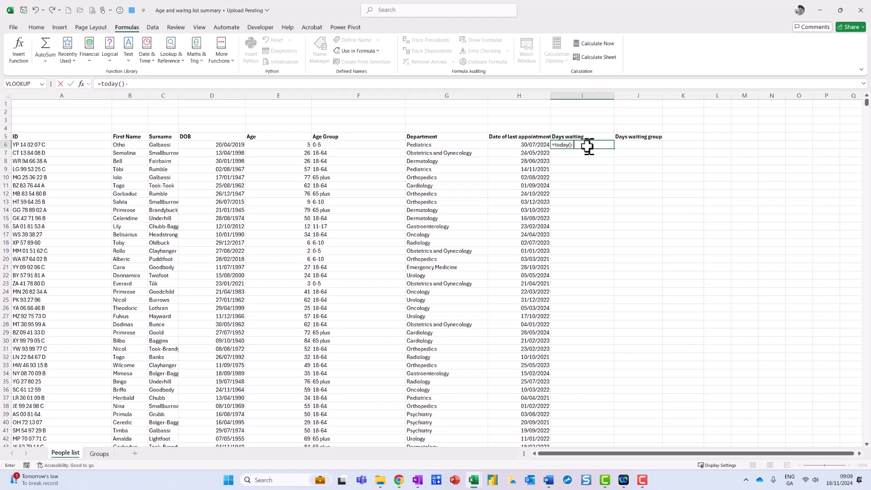
pyautogui.write('-')
pyautogui.click(545, 144)
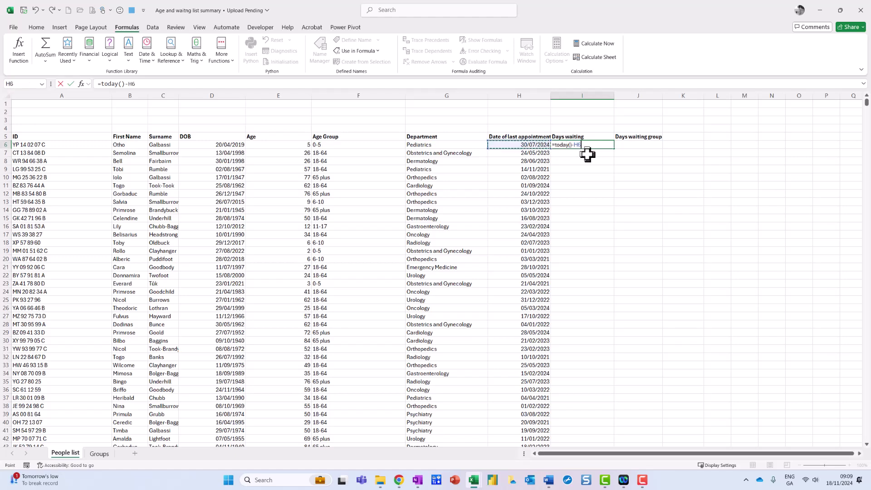
pyautogui.press('Return')
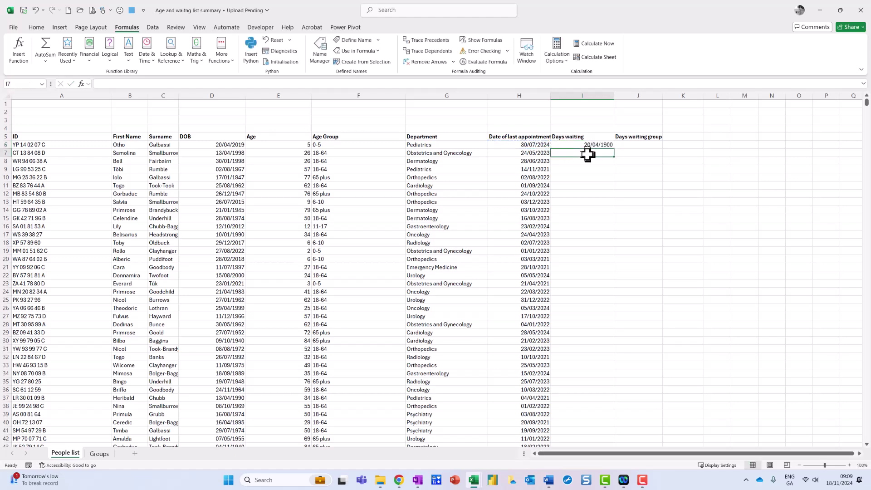
pyautogui.click(595, 145)
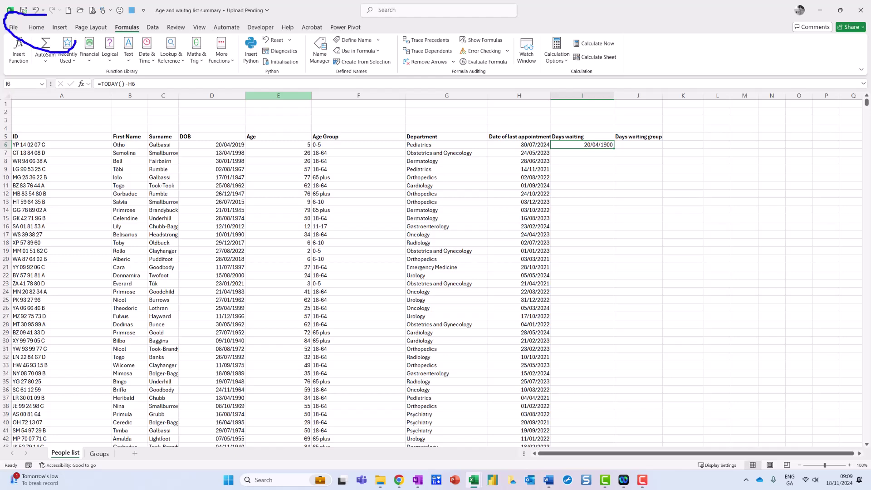
# - Format I6 as Number with no decimals and fill =TODAY()-H6 down the Days waiting column
pyautogui.click(36, 28)
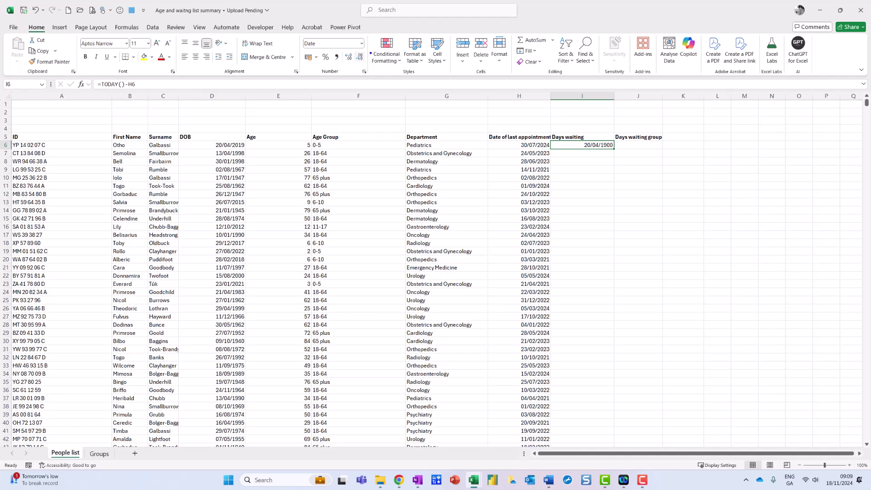
pyautogui.click(358, 44)
pyautogui.click(361, 44)
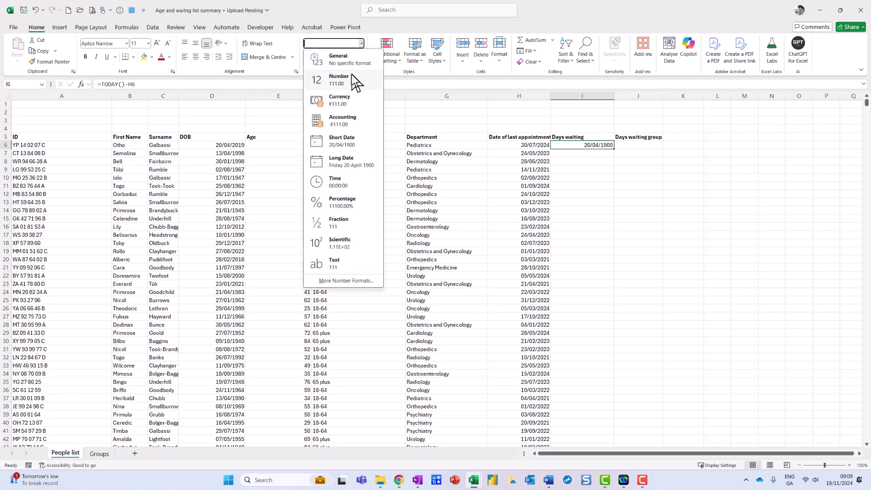
pyautogui.click(355, 82)
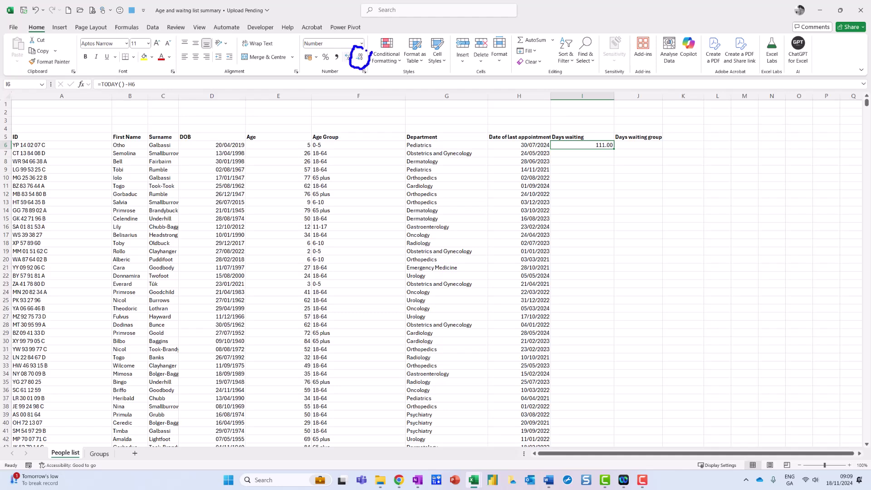
pyautogui.click(360, 57)
pyautogui.click(360, 57)
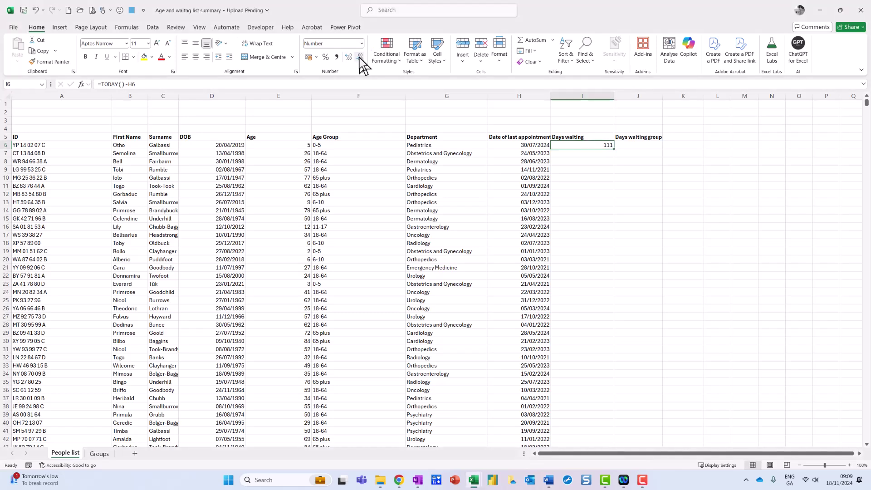
pyautogui.doubleClick(613, 148)
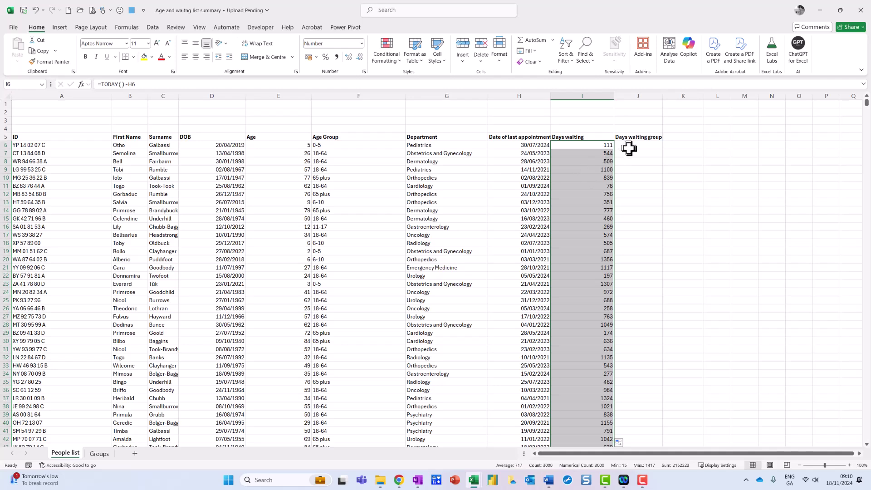
pyautogui.moveTo(628, 148); pyautogui.dragTo(638, 373)
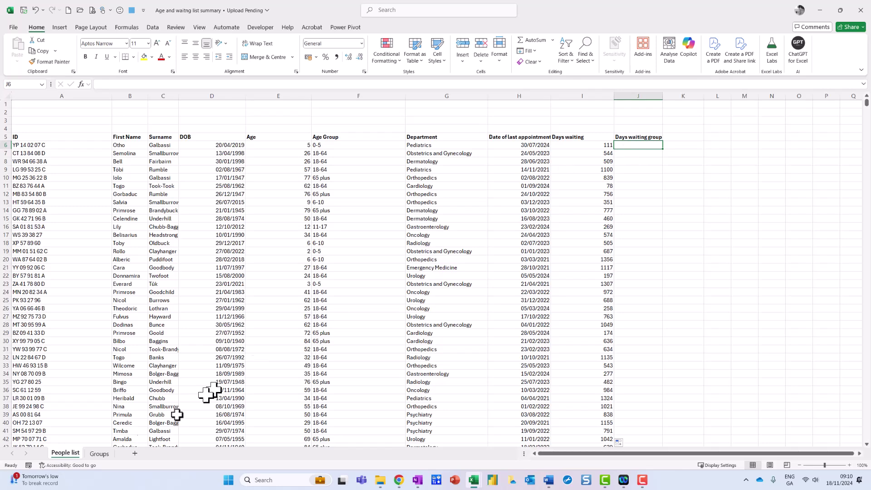
pyautogui.click(97, 457)
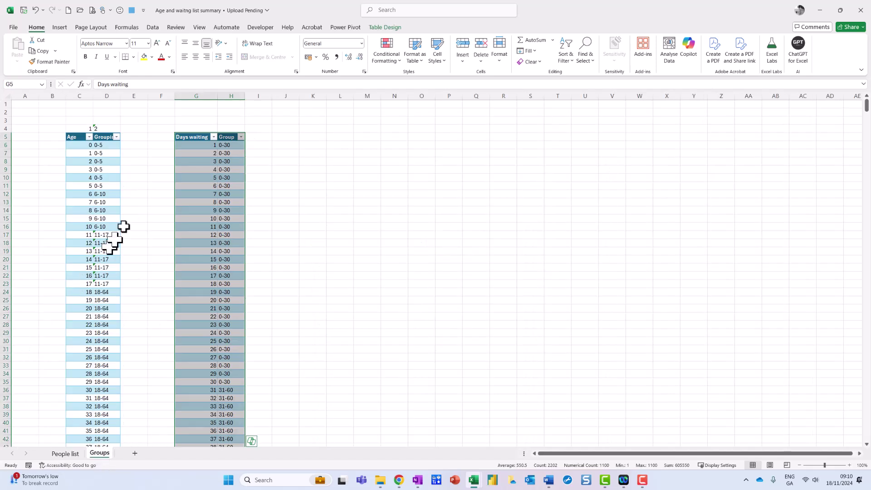
pyautogui.click(199, 149)
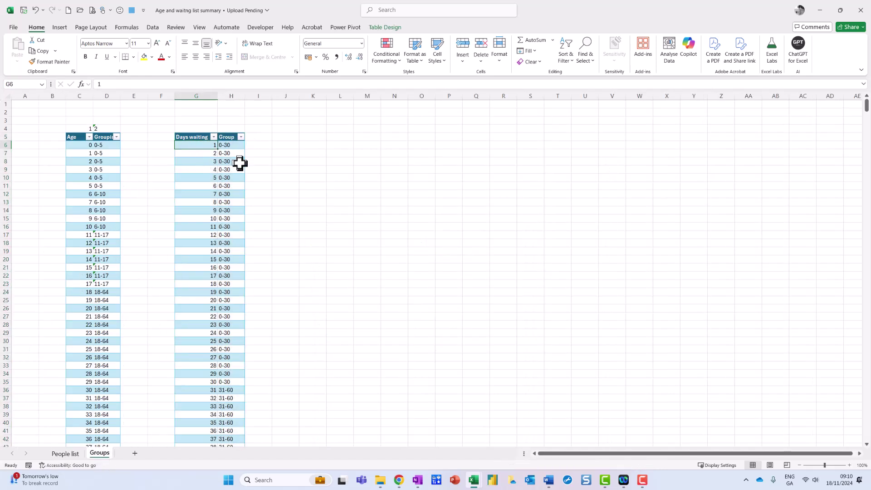
pyautogui.click(229, 162)
pyautogui.click(198, 169)
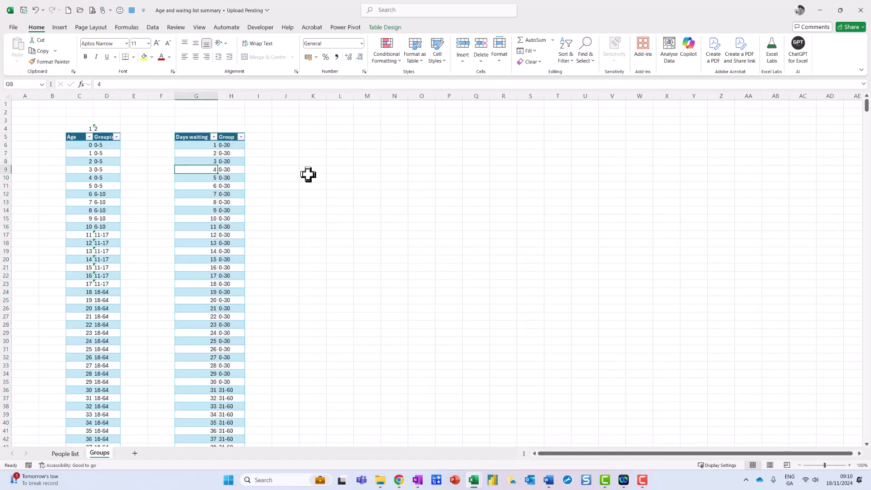
pyautogui.hotkey('ctrl', 'Down')
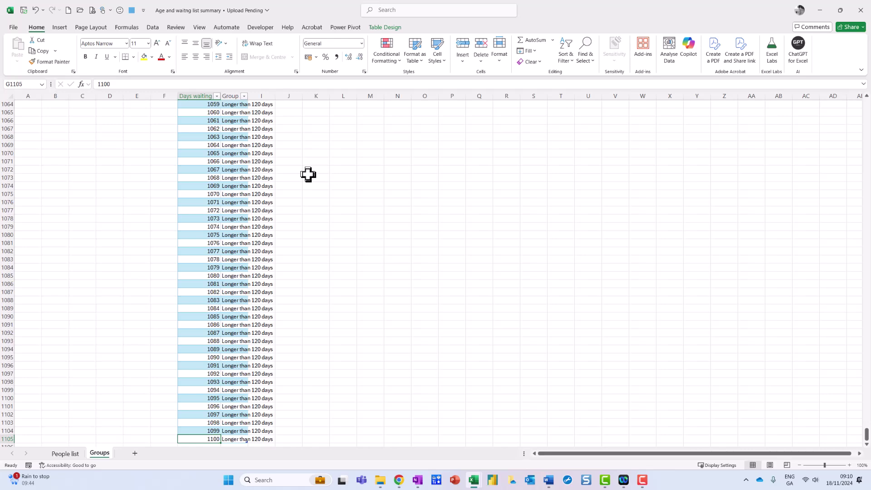
pyautogui.hotkey('ctrl', 'Up')
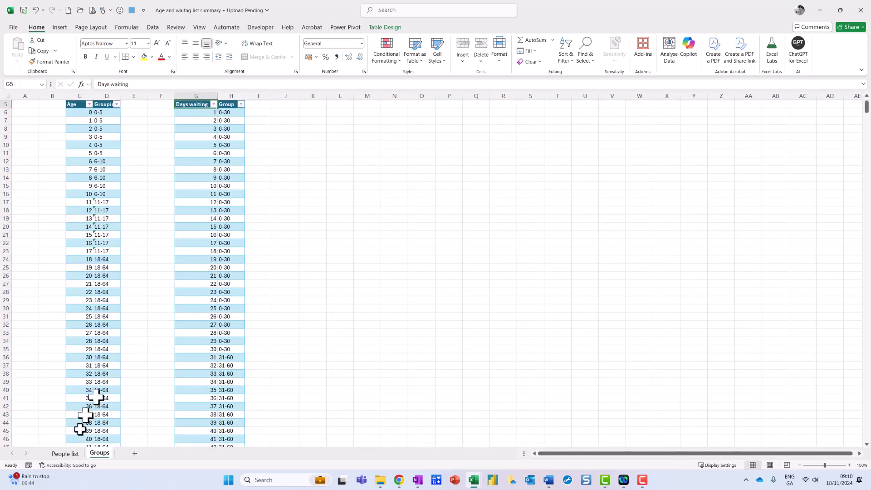
pyautogui.click(72, 454)
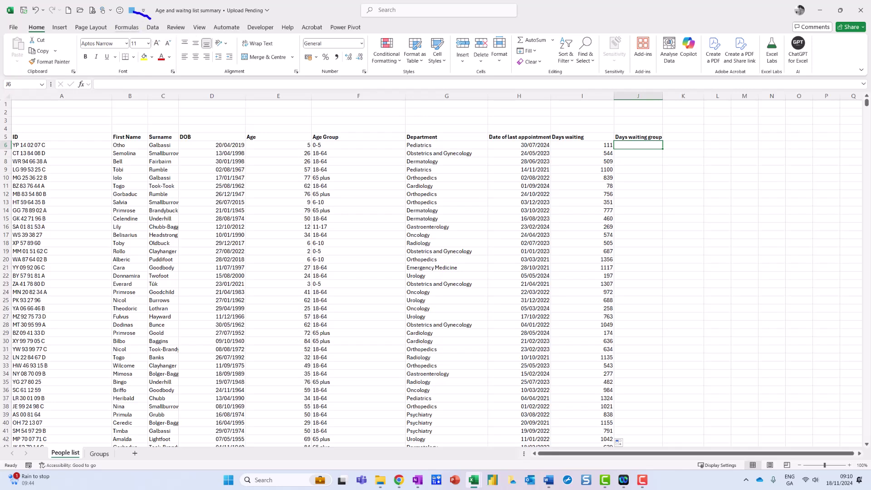
# - Build =VLOOKUP(I6,Groups!G:H,2,0) in J6, returning the 91-120 waiting group
pyautogui.click(129, 28)
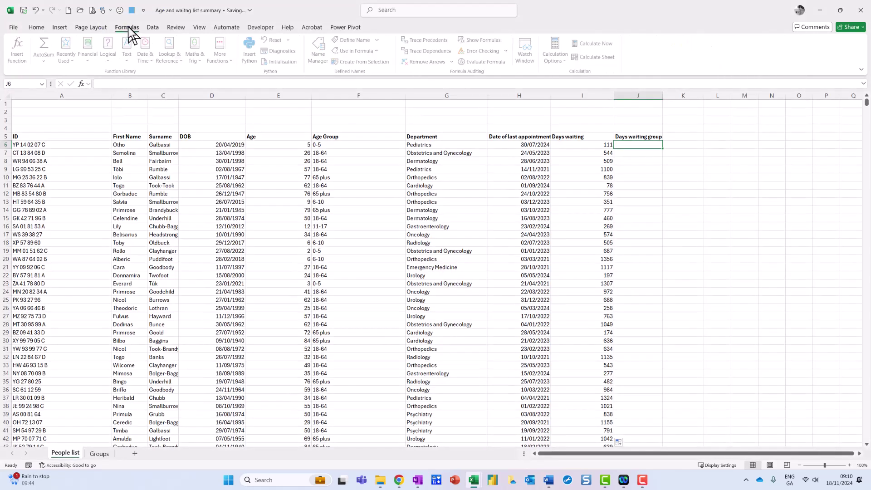
pyautogui.click(171, 56)
pyautogui.scroll(-5, 180, 172)
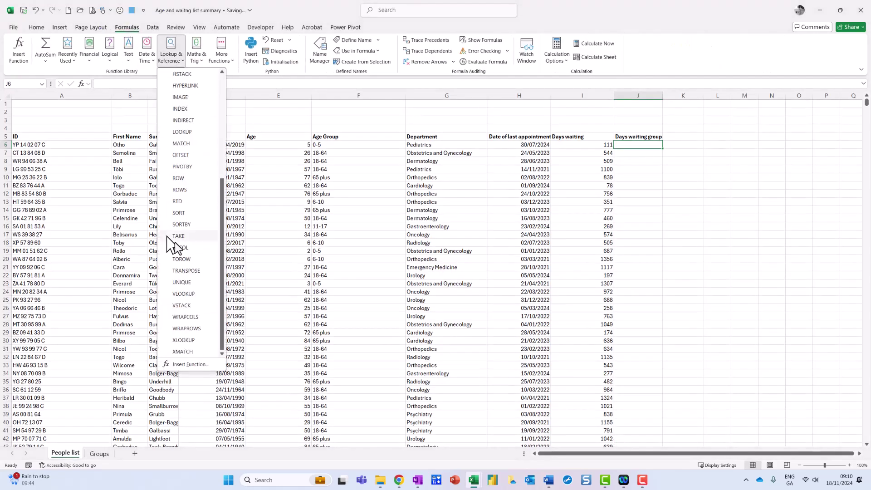
pyautogui.click(195, 294)
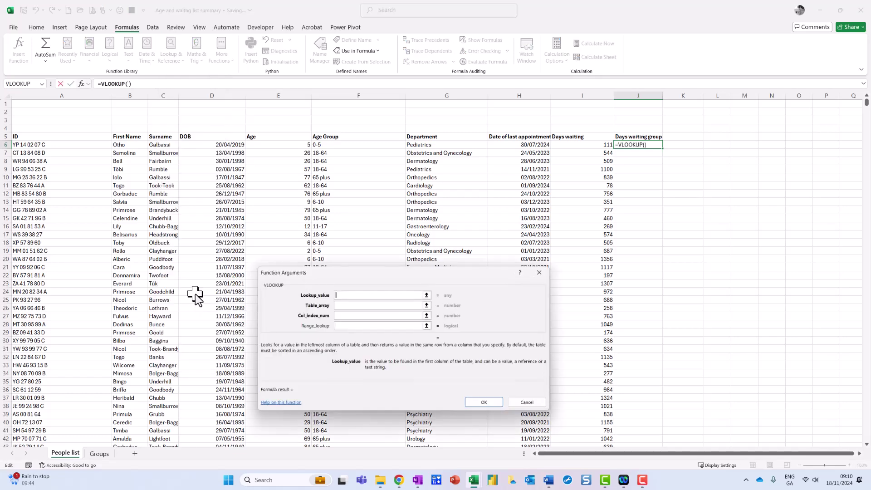
pyautogui.click(594, 146)
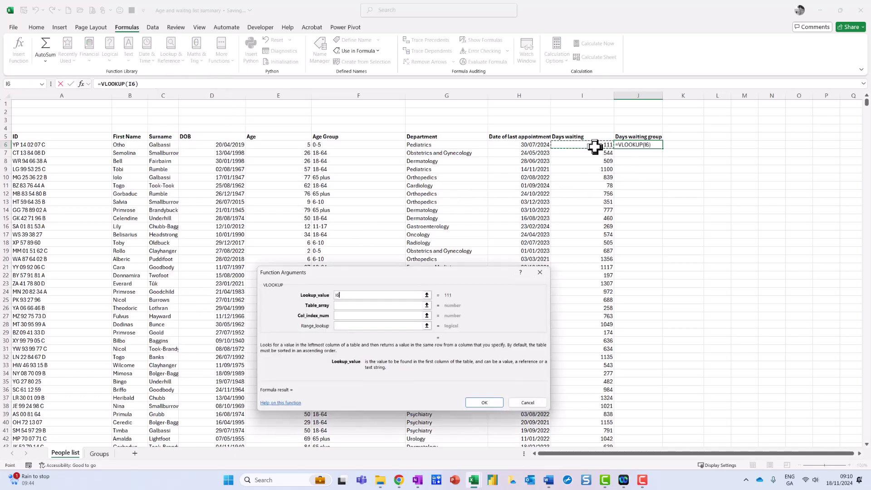
pyautogui.click(352, 306)
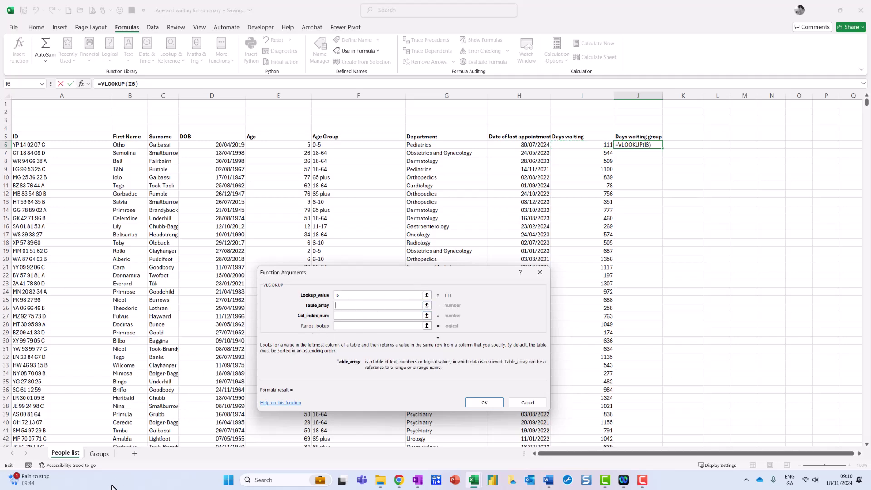
pyautogui.click(100, 454)
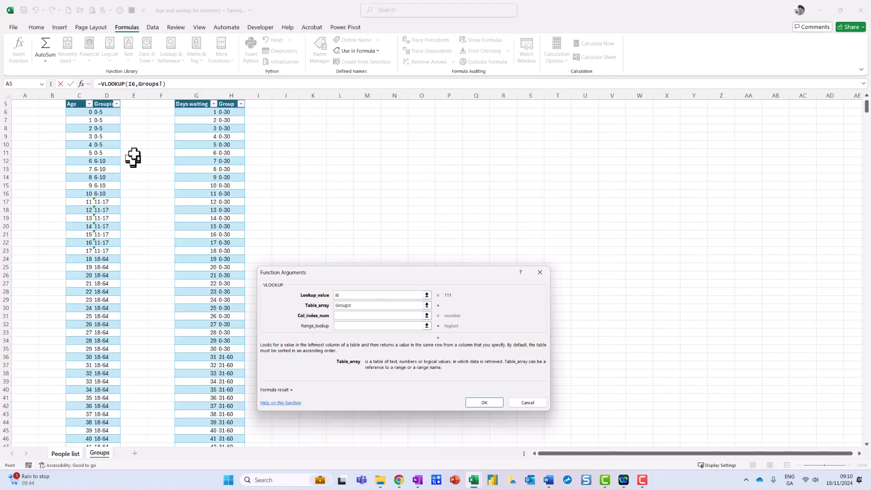
pyautogui.moveTo(197, 90); pyautogui.dragTo(227, 91)
pyautogui.click(358, 315)
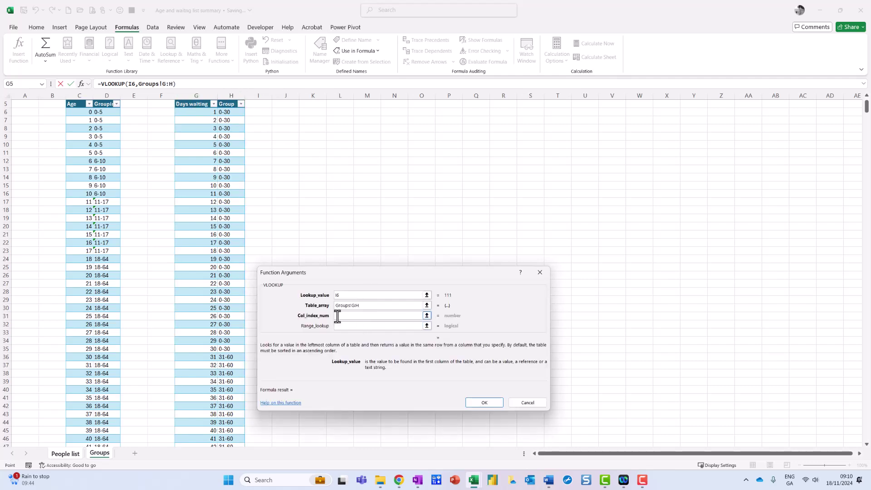
pyautogui.write('2')
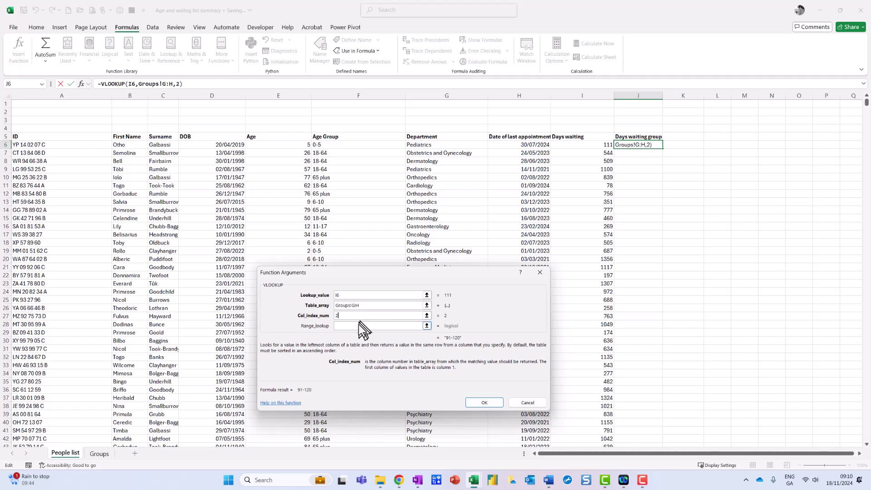
pyautogui.click(357, 326)
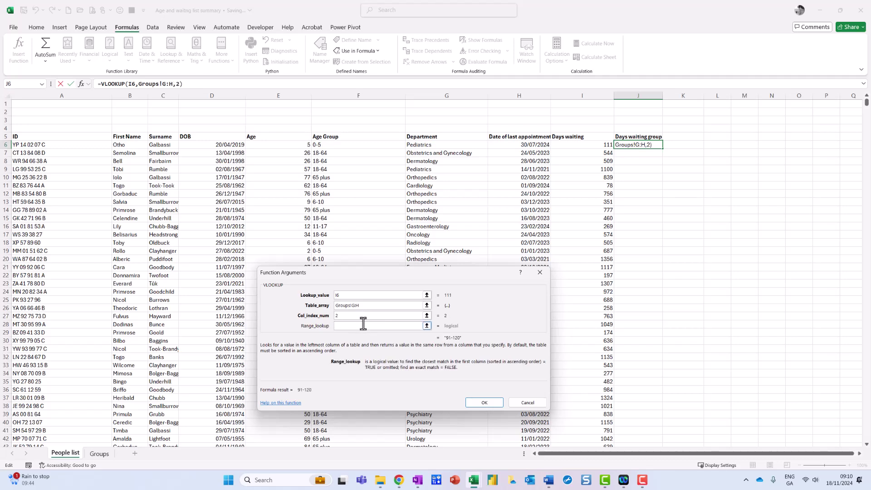
pyautogui.click(484, 403)
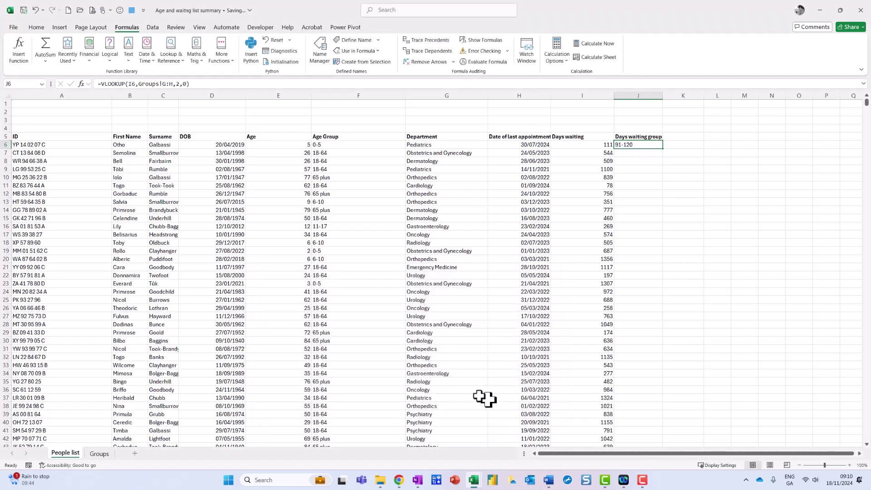
# - Fill the J6 VLOOKUP down column J, giving bands like 81-90 and some #N/A
pyautogui.doubleClick(663, 148)
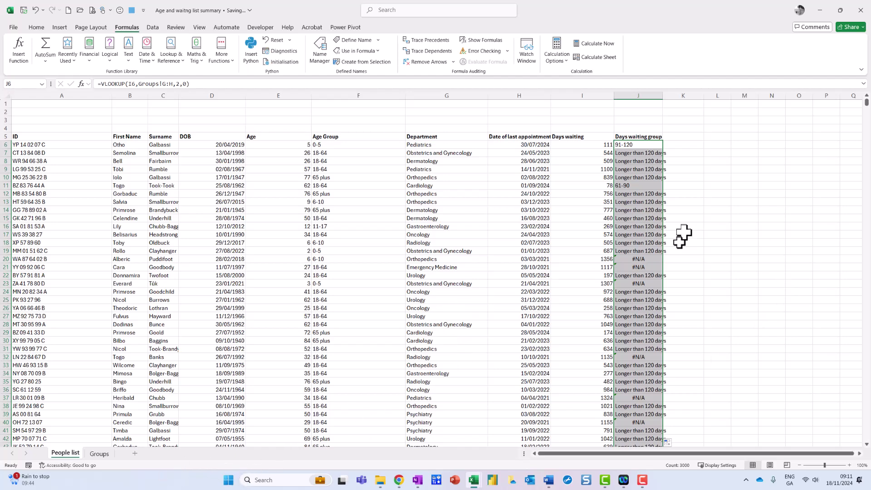
# - On the Groups sheet, select the last two Days waiting values, 1099 and 1100
pyautogui.click(101, 453)
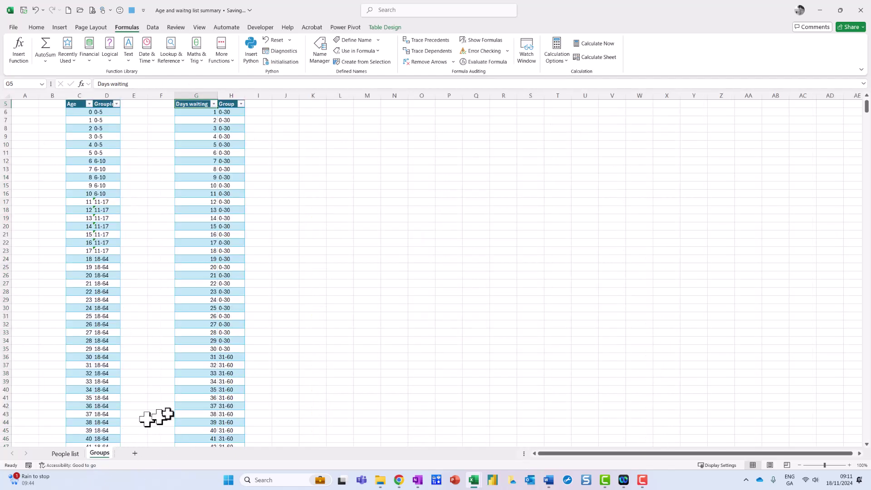
pyautogui.click(199, 382)
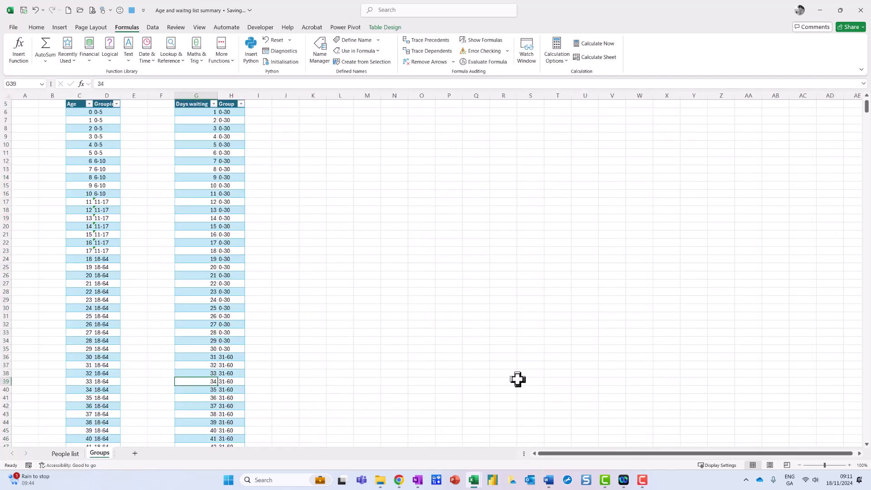
pyautogui.hotkey('ctrl', 'Down')
pyautogui.scroll(-3, 488, 356)
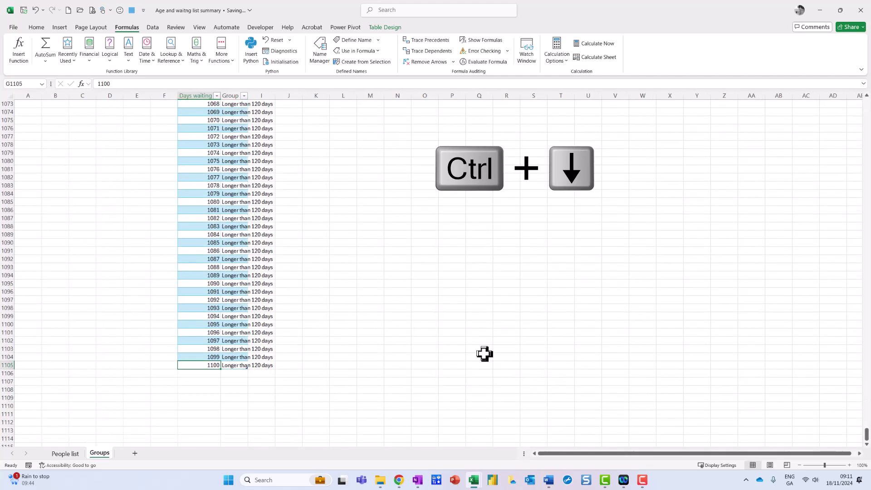
pyautogui.moveTo(201, 357); pyautogui.dragTo(201, 365)
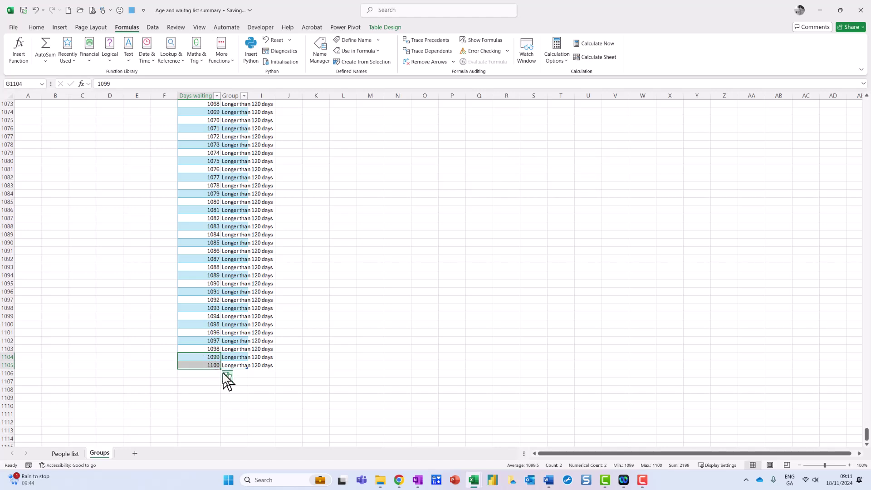
# - Extend the days series down to 1500, accepting the inserted table rows warnings
pyautogui.moveTo(221, 369)
pyautogui.mouseDown()
pyautogui.moveTo(201, 485)
pyautogui.moveTo(213, 370)
pyautogui.mouseUp()
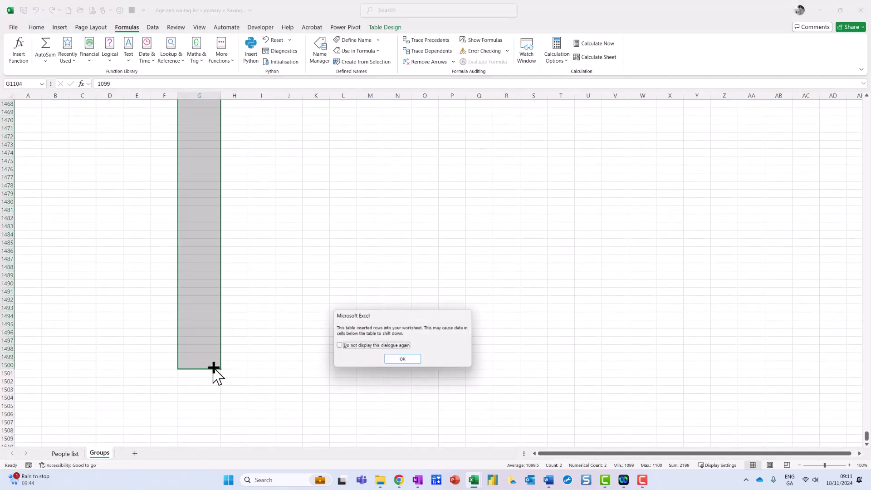
pyautogui.click(397, 362)
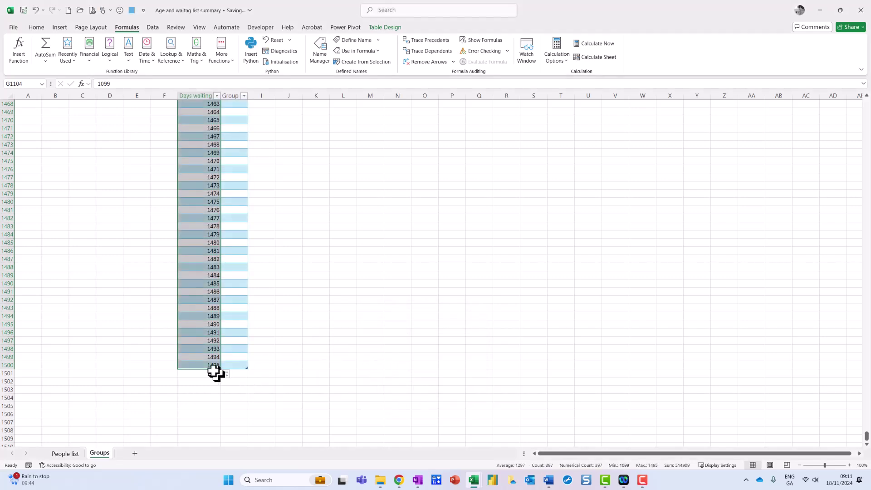
pyautogui.moveTo(209, 357); pyautogui.dragTo(220, 409)
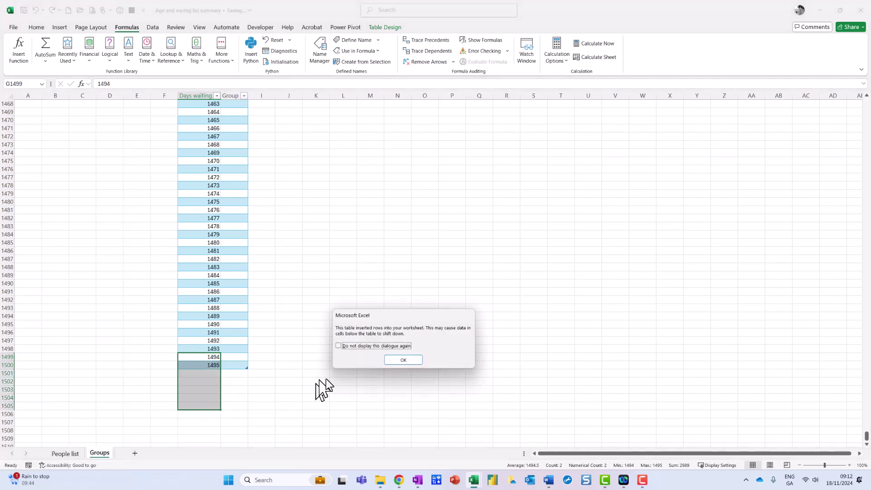
pyautogui.click(402, 359)
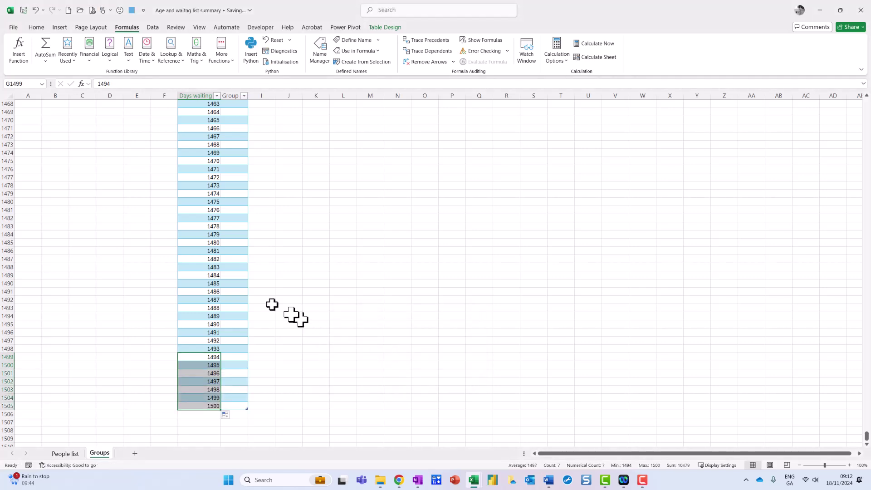
pyautogui.click(234, 275)
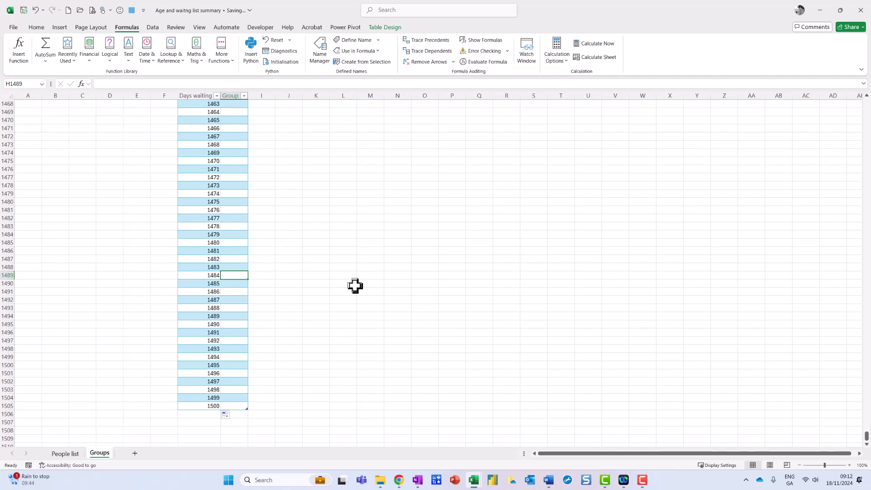
# - Fill the empty Group cells for days 1101–1500 with 'Longer than 120 days' using Ctrl+D
pyautogui.hotkey('ctrl', 'Up')
pyautogui.scroll(4, 334, 286)
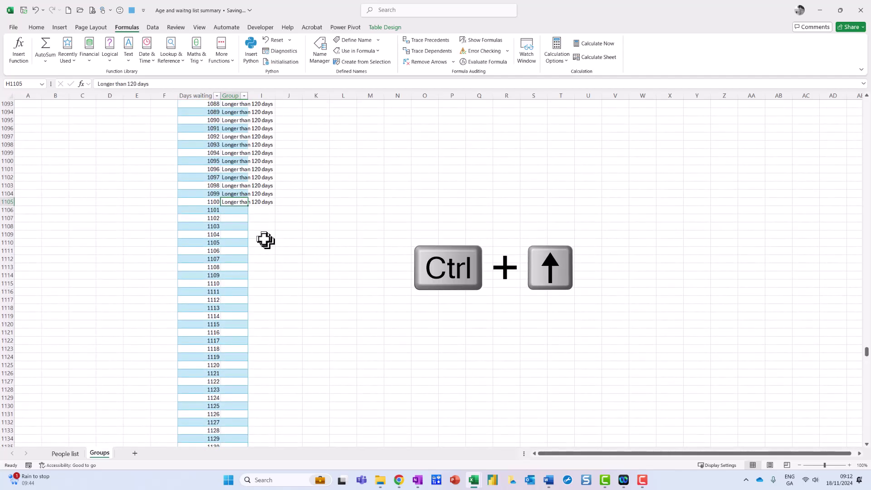
pyautogui.moveTo(230, 202); pyautogui.dragTo(243, 414)
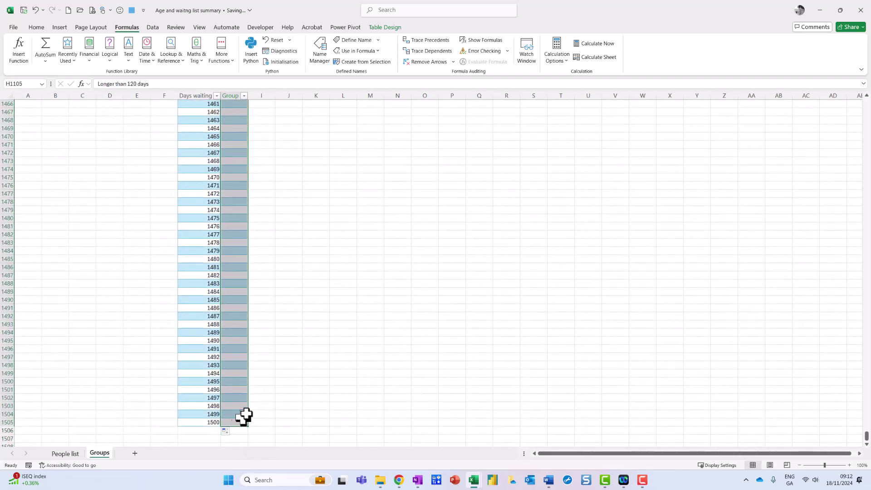
pyautogui.hotkey('ctrl', 'd')
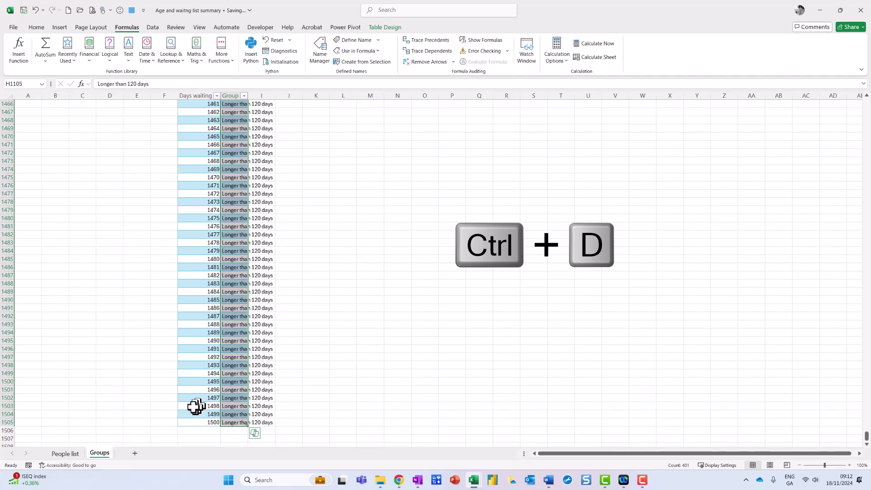
pyautogui.click(65, 454)
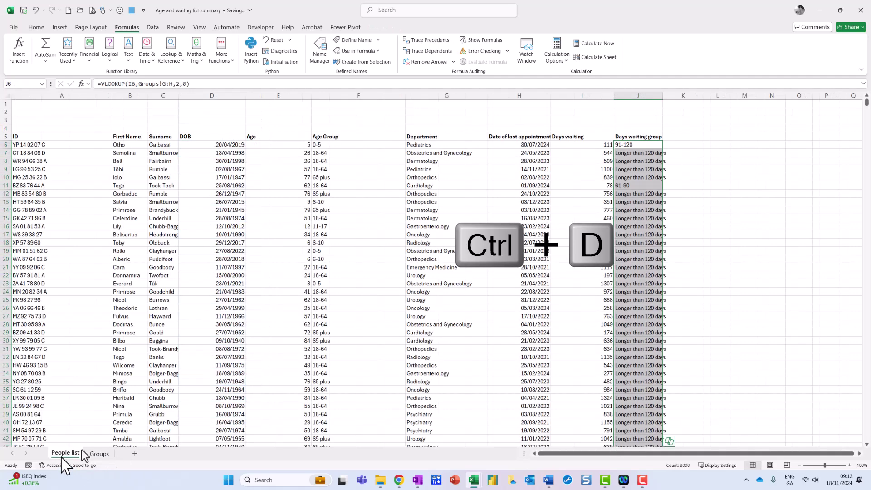
pyautogui.scroll(-15, 637, 236)
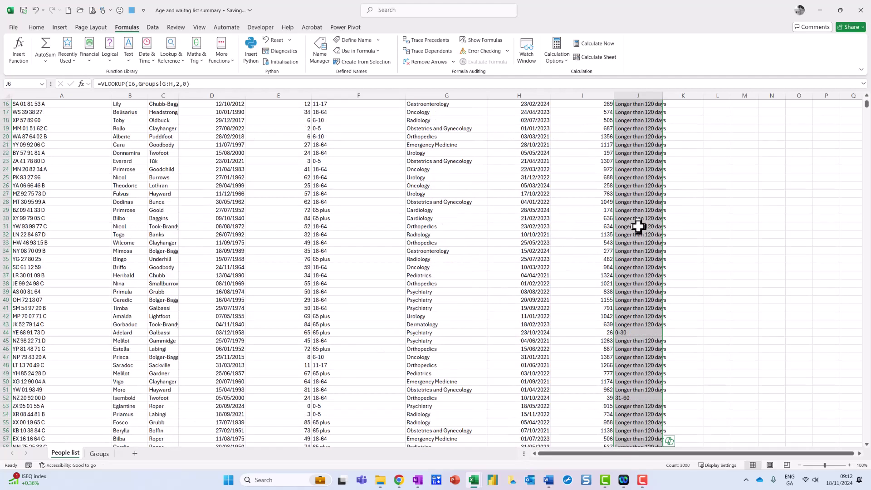
pyautogui.scroll(15, 638, 243)
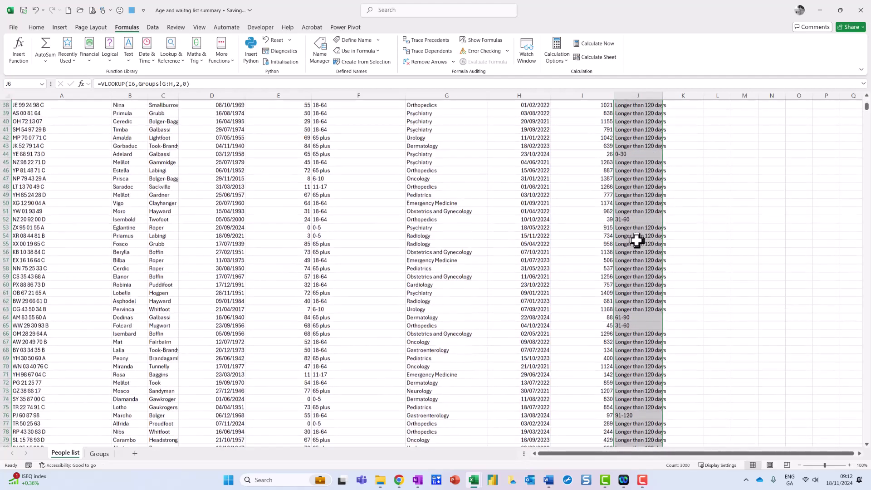
pyautogui.click(633, 161)
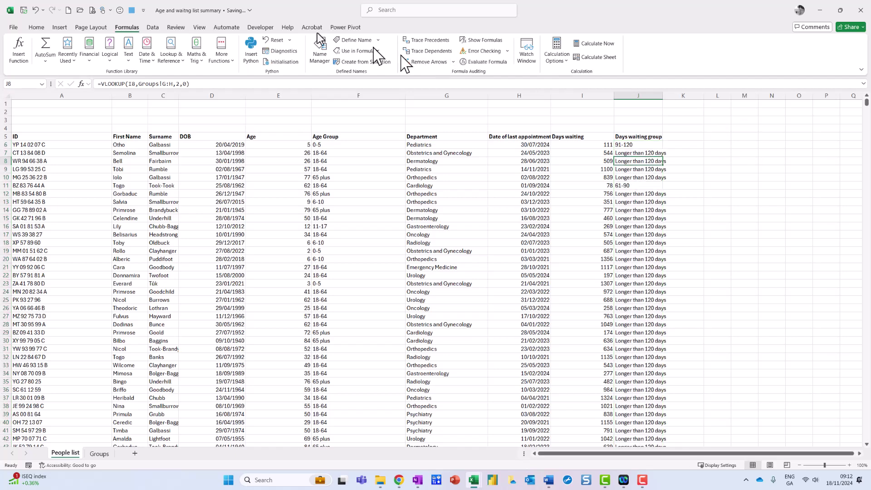
pyautogui.click(152, 27)
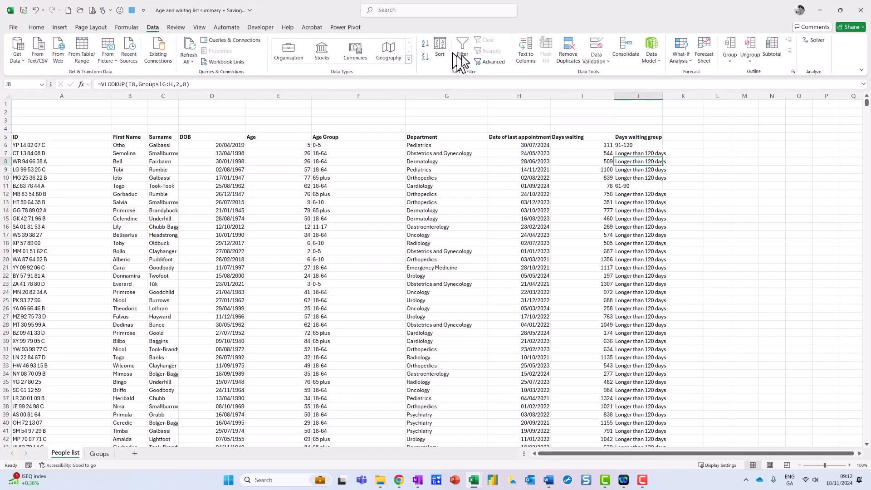
pyautogui.click(462, 47)
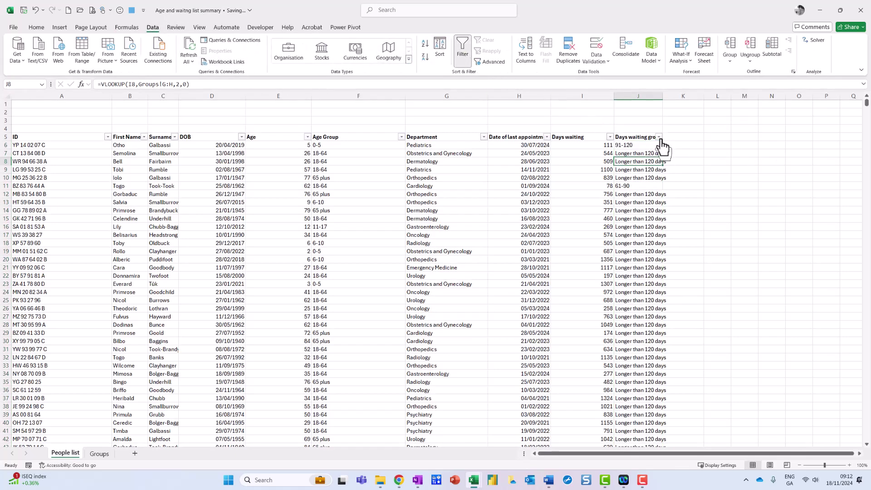
pyautogui.click(658, 137)
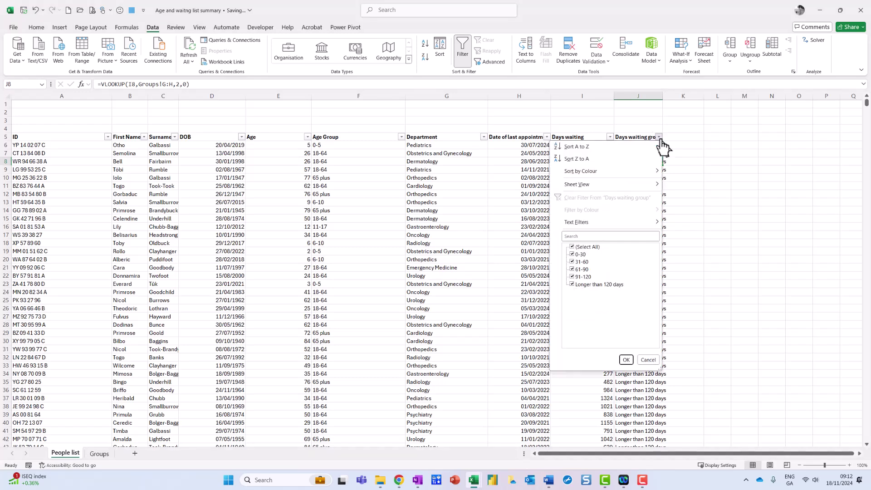
pyautogui.click(649, 360)
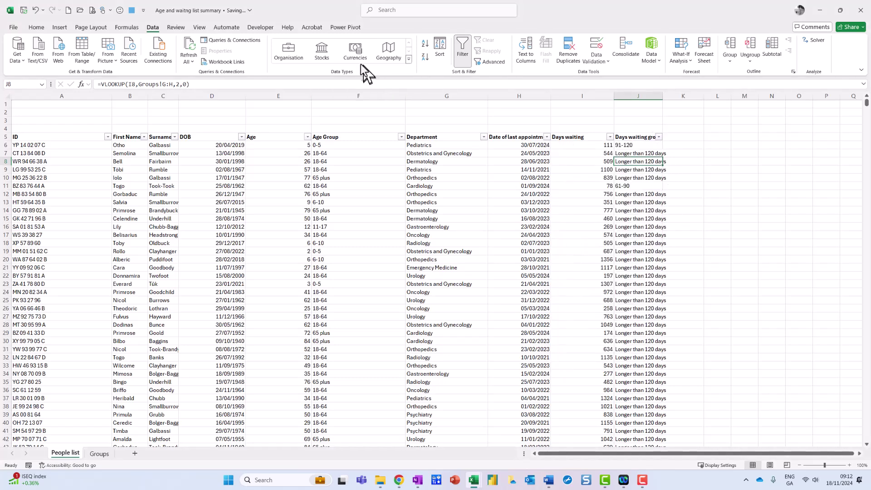
pyautogui.click(463, 50)
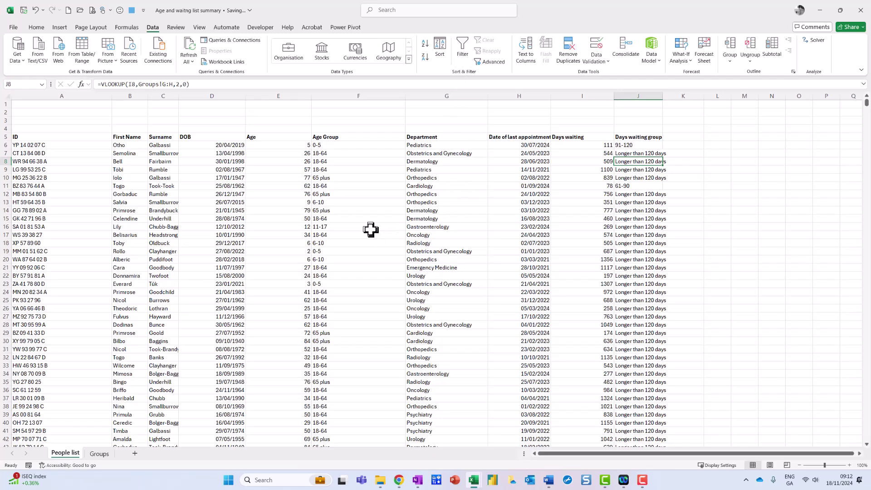